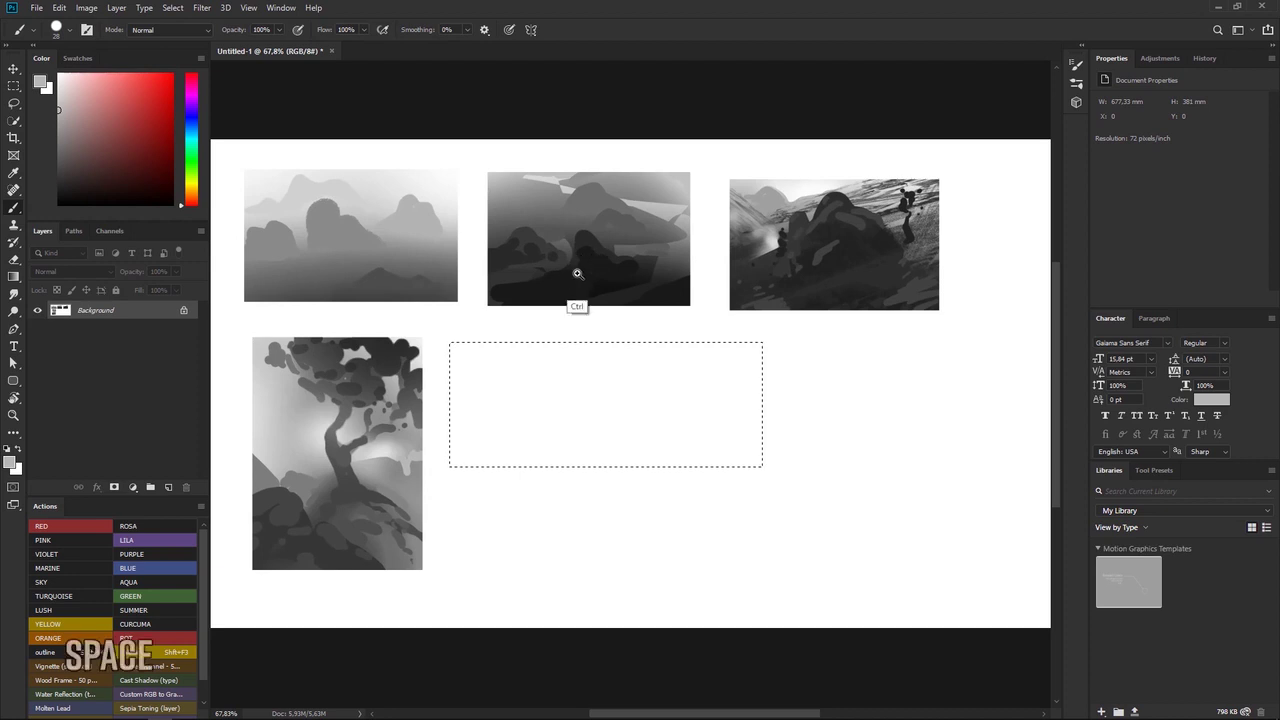
Step: Shade the selected empty rectangle with a soft 259 px brush in near-black, undoing unwanted strokes, and copy it to a new layer
mouse_move(585, 260)
left_mouse_down()
mouse_move(674, 237)
mouse_move(595, 284)
left_mouse_up()
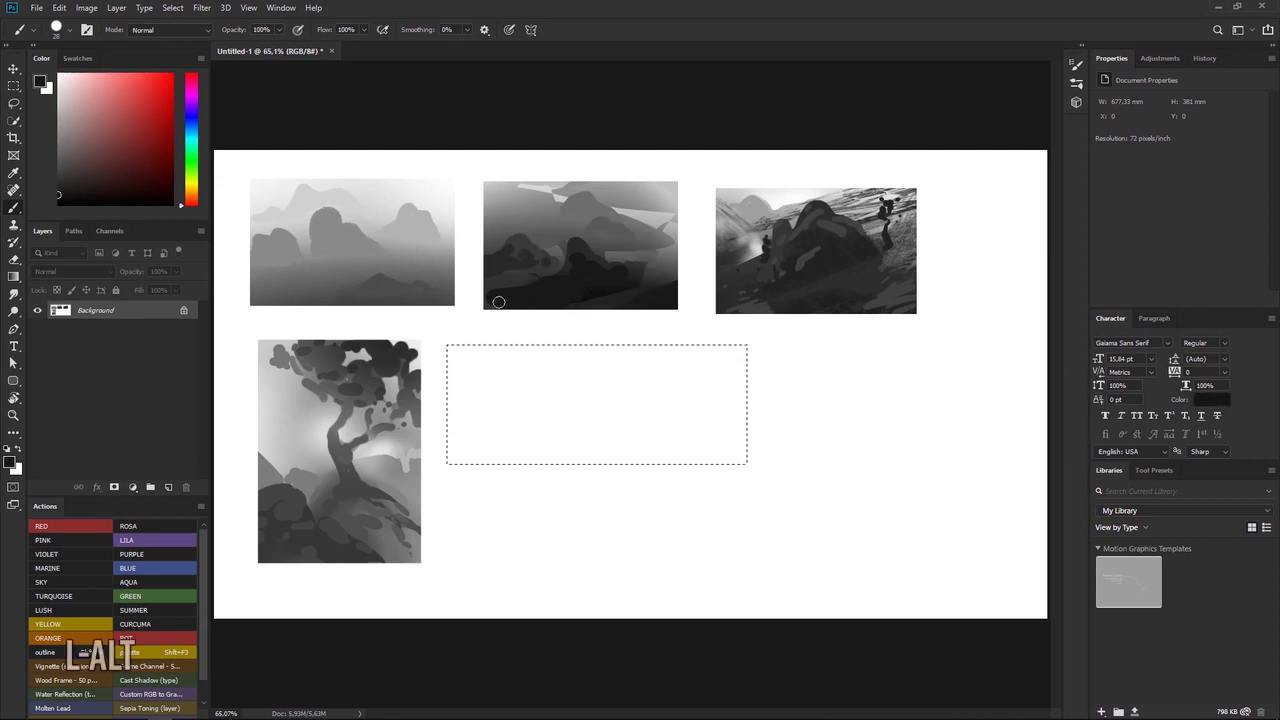
right_click(593, 357)
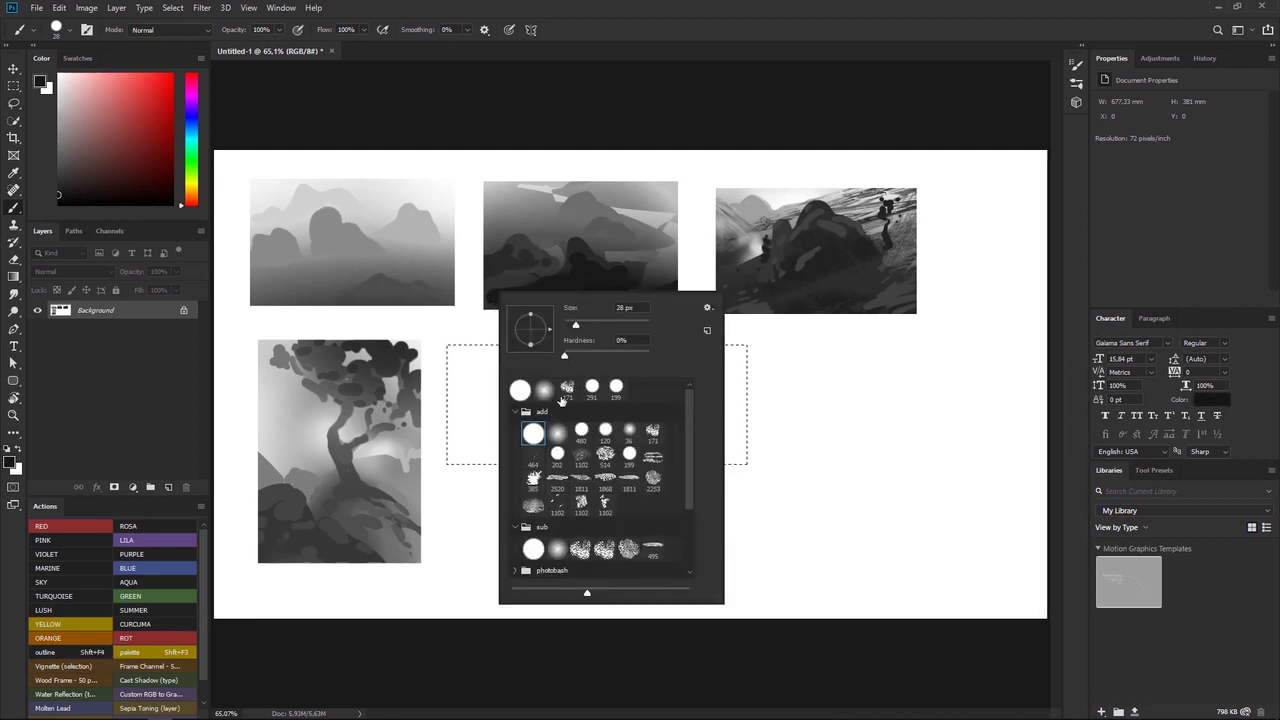
mouse_move(405, 324)
left_mouse_down()
mouse_move(720, 371)
mouse_move(378, 393)
mouse_move(643, 432)
mouse_move(657, 455)
mouse_move(331, 454)
mouse_move(702, 495)
mouse_move(345, 395)
mouse_move(398, 402)
mouse_move(451, 434)
mouse_move(765, 461)
mouse_move(578, 401)
mouse_move(385, 397)
mouse_move(404, 422)
mouse_move(405, 411)
mouse_move(728, 446)
mouse_move(475, 401)
mouse_move(596, 369)
mouse_move(438, 414)
mouse_move(644, 456)
left_mouse_up()
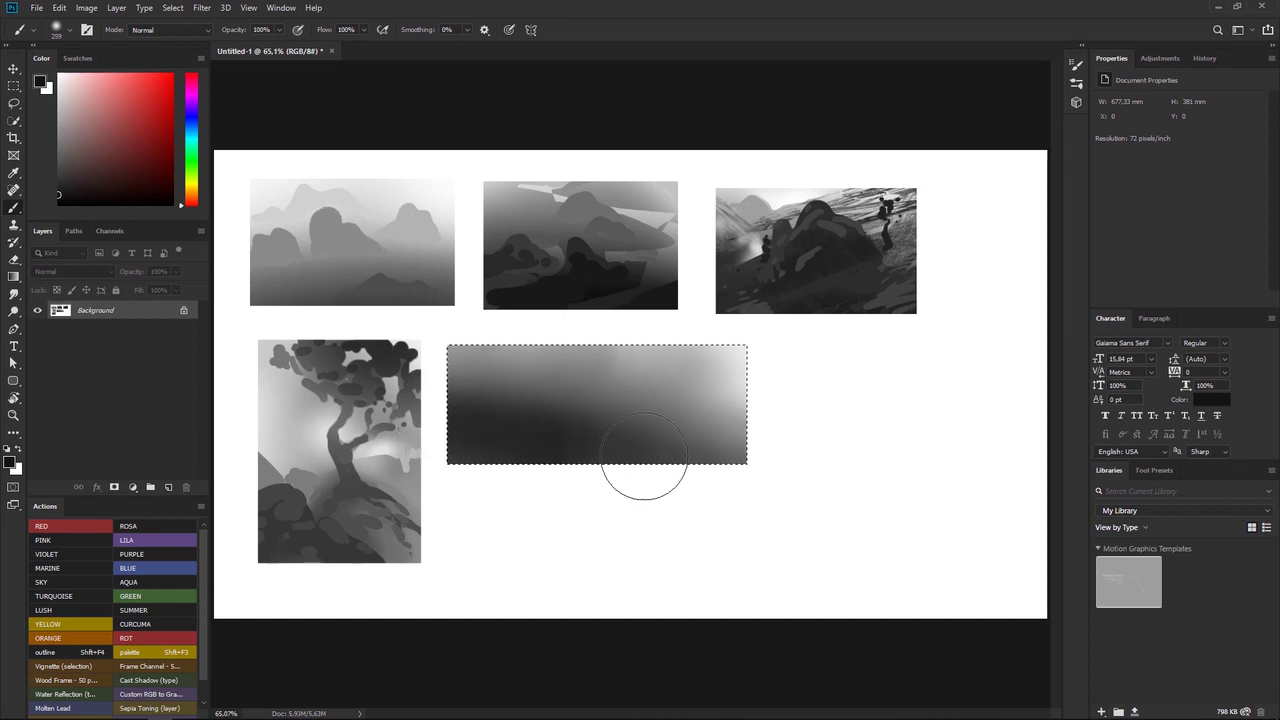
key("ctrl+z")
key("ctrl+z")
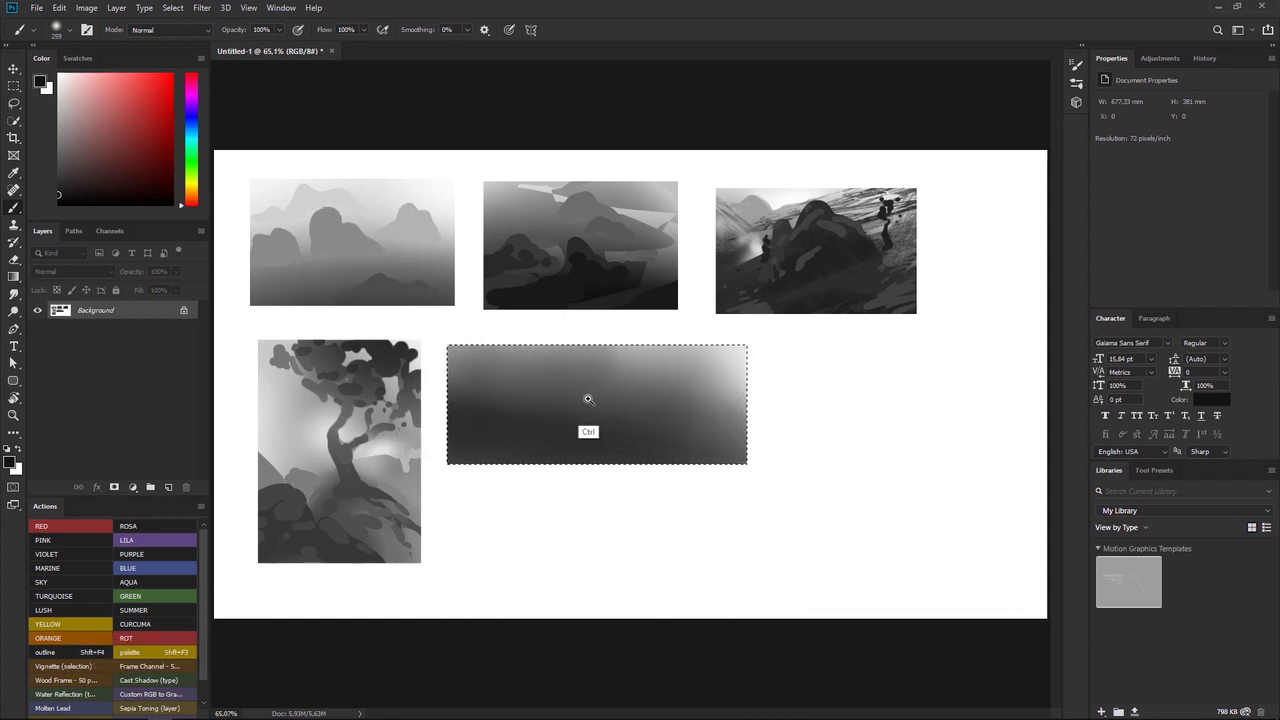
mouse_move(588, 399)
left_mouse_down()
mouse_move(609, 400)
mouse_move(589, 374)
left_mouse_up()
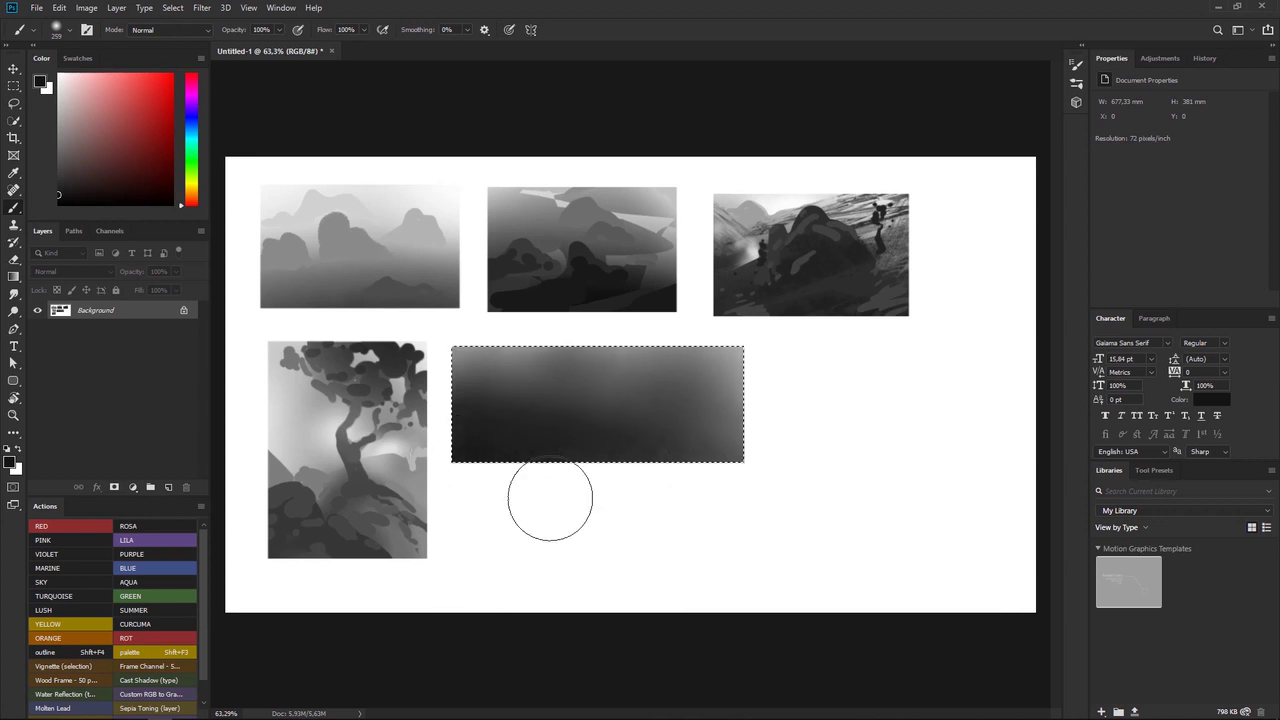
key("ctrl+j")
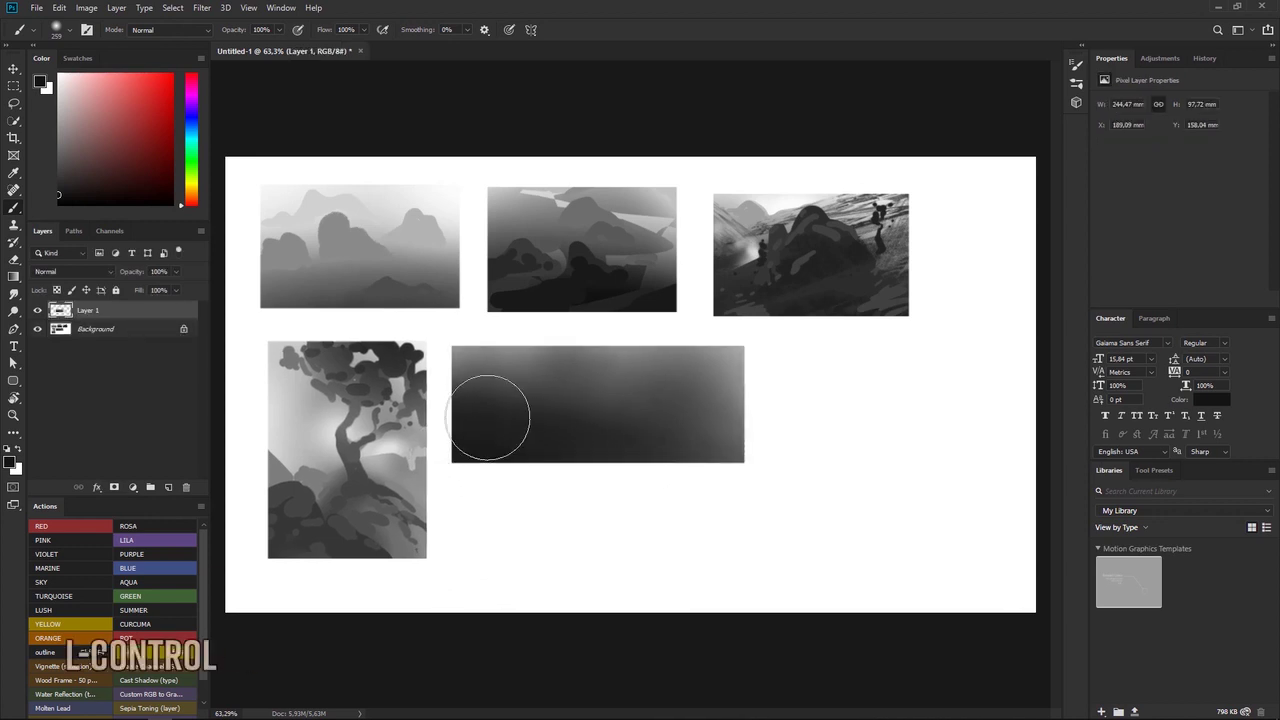
Step: Lasso a jagged water shape with zigzag inlets across the middle and lower part of the wide gradient thumbnail
key("l")
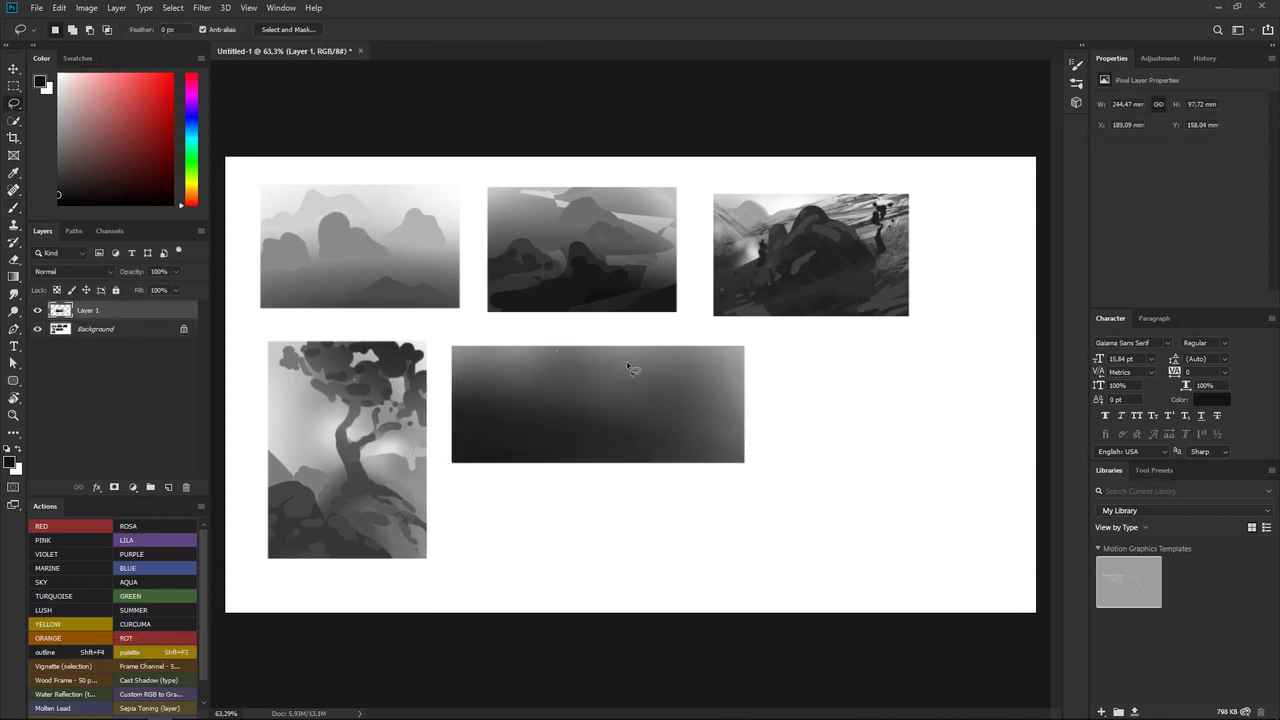
mouse_move(528, 356)
left_mouse_down()
mouse_move(653, 387)
mouse_move(425, 395)
mouse_move(307, 446)
mouse_move(838, 495)
left_mouse_up()
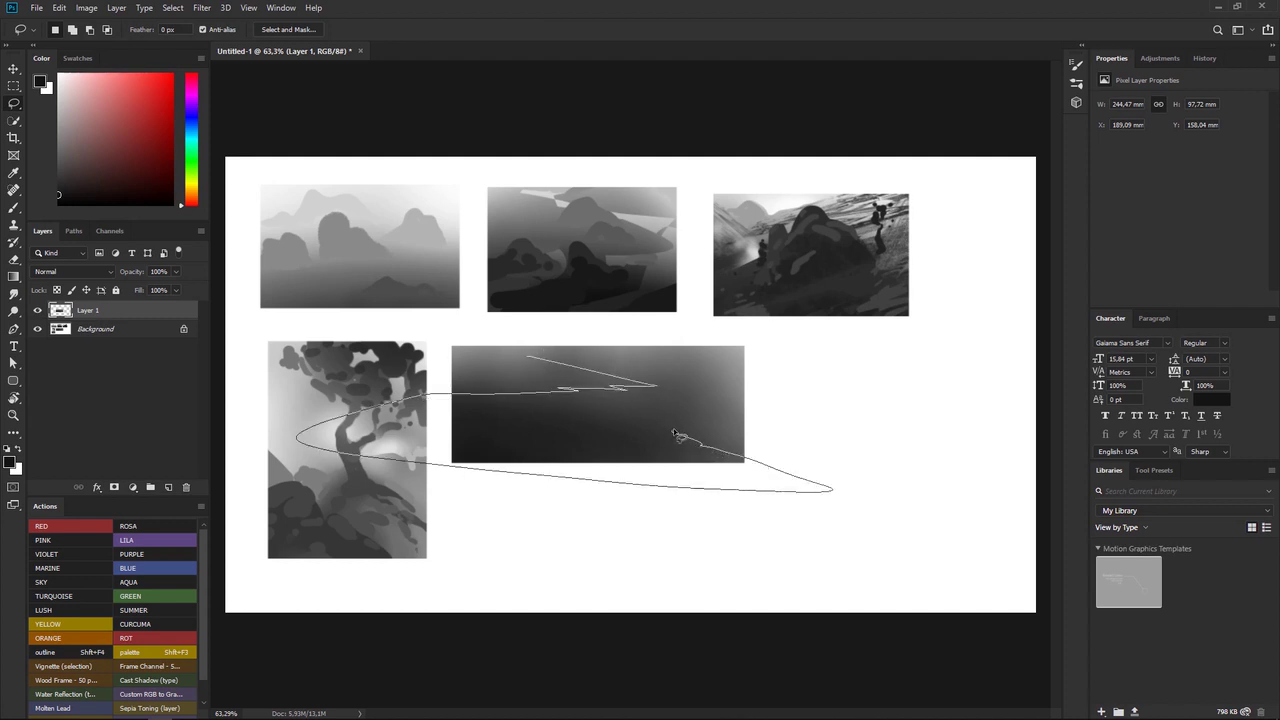
left_click_drag(676, 436, 592, 410)
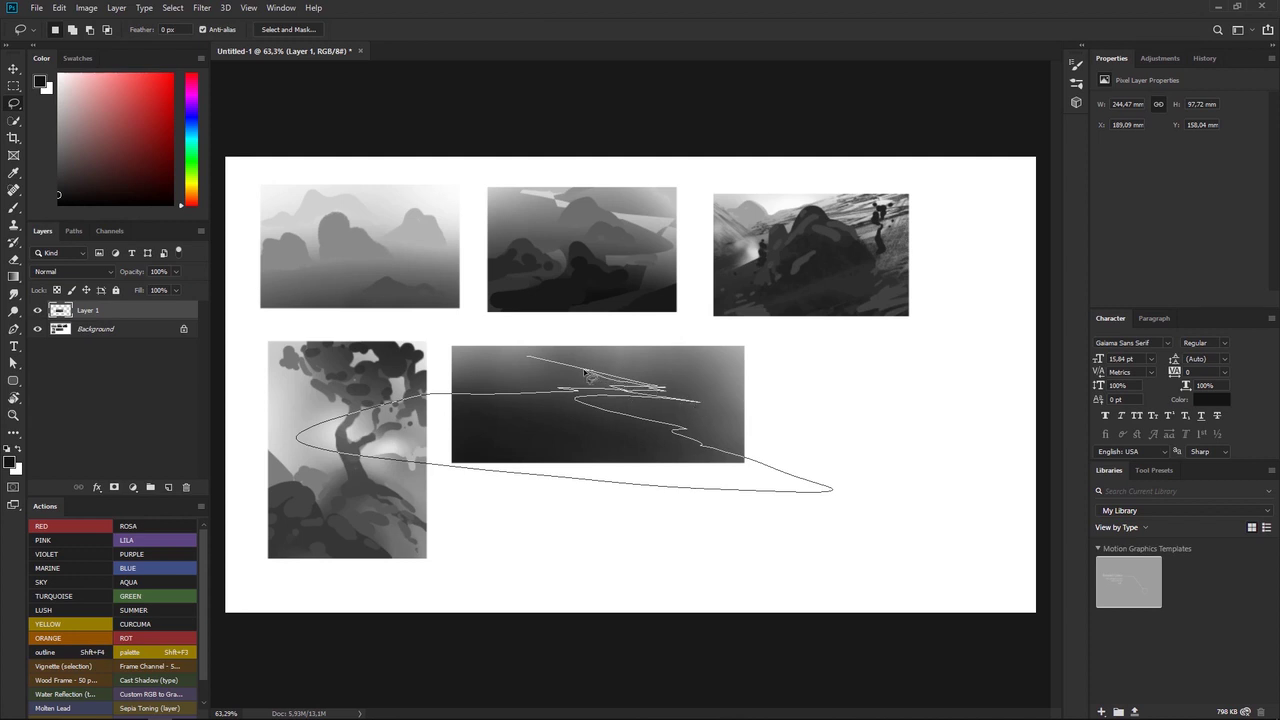
left_click_drag(587, 373, 598, 371)
Step: Sample white from the canvas, softly brush a glow inside the water selection, and deselect it
key("b")
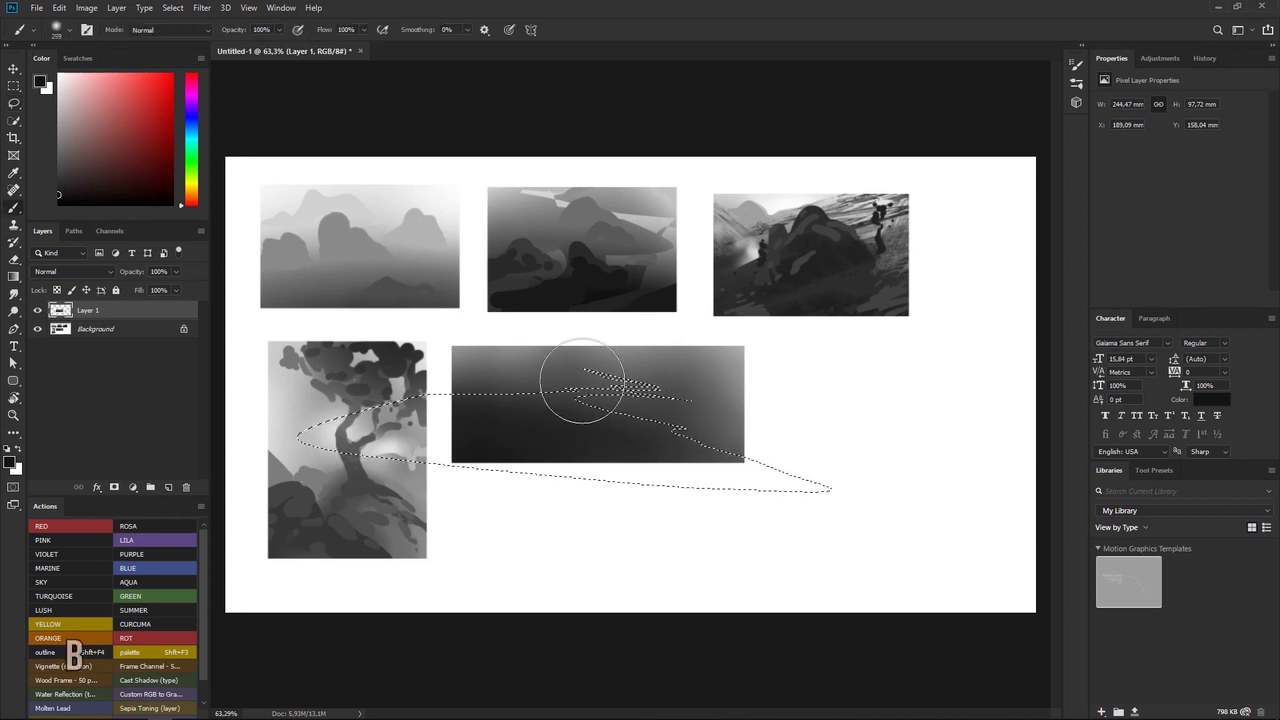
left_click(805, 386, "alt")
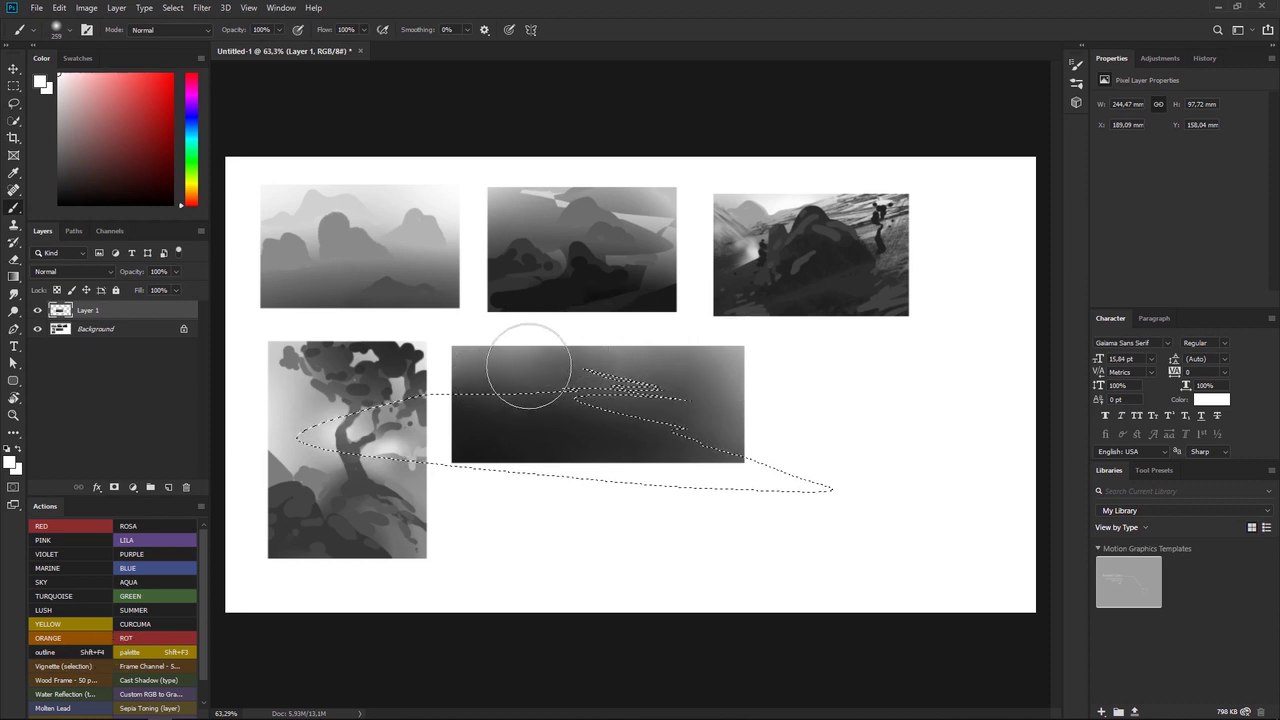
mouse_move(529, 367)
left_mouse_down()
mouse_move(663, 366)
mouse_move(500, 349)
mouse_move(700, 449)
mouse_move(587, 387)
mouse_move(817, 406)
left_mouse_up()
key("ctrl+d")
key("ctrl+space")
mouse_move(595, 311)
left_mouse_down()
mouse_move(563, 309)
mouse_move(563, 371)
mouse_move(700, 366)
mouse_move(537, 450)
mouse_move(340, 490)
mouse_move(614, 371)
mouse_move(620, 355)
mouse_move(612, 373)
left_mouse_up()
left_click(570, 310)
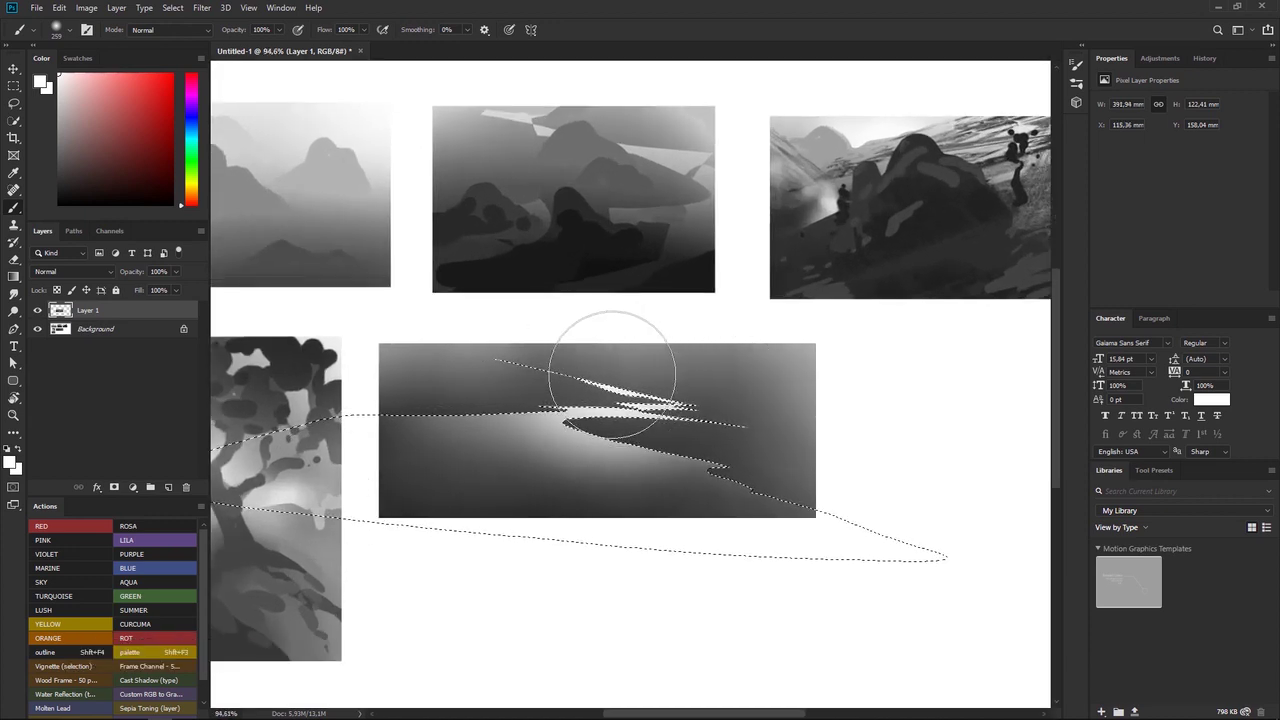
key("ctrl+d")
Step: Lasso the sky area above a straight diagonal slope descending to the thumbnail's right edge, undoing the first attempts
key("l")
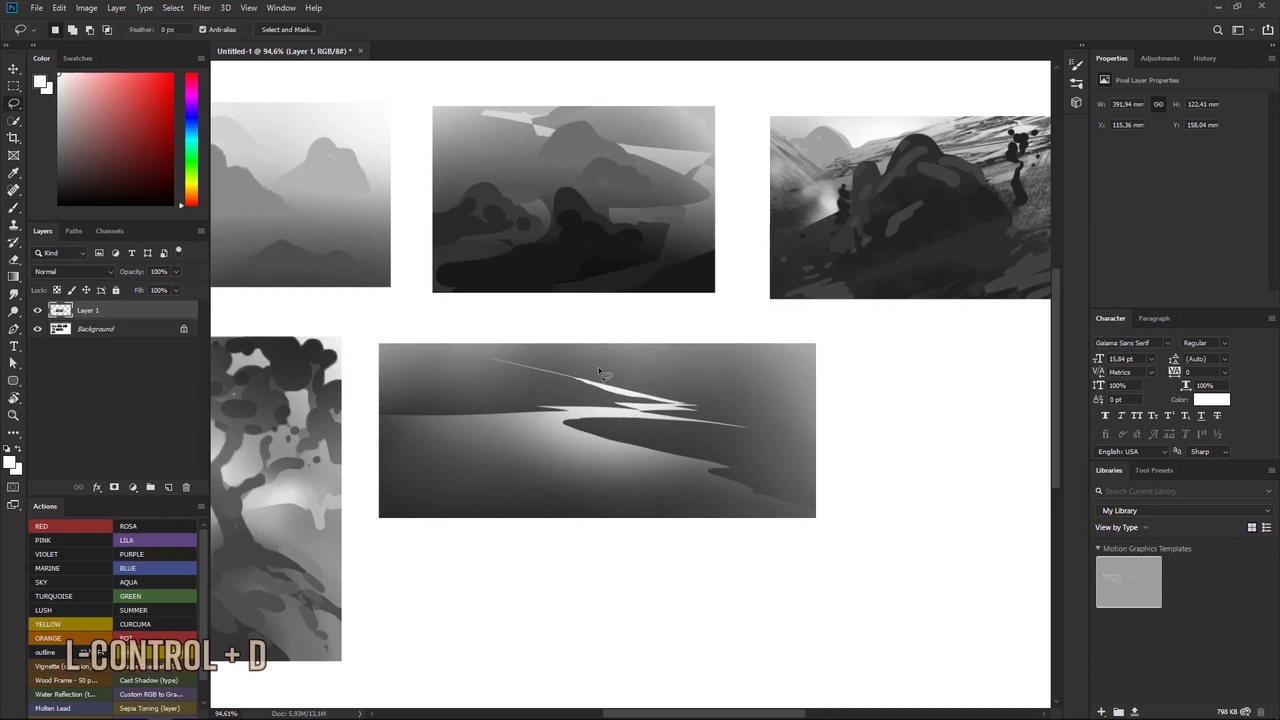
mouse_move(436, 334)
left_mouse_down()
mouse_move(800, 424)
mouse_move(914, 463)
left_mouse_up()
key("ctrl+z")
left_click_drag(423, 337, 863, 449)
key("ctrl+z")
mouse_move(469, 347)
left_mouse_down()
mouse_move(888, 439)
mouse_move(864, 336)
mouse_move(418, 293)
mouse_move(357, 295)
left_mouse_up()
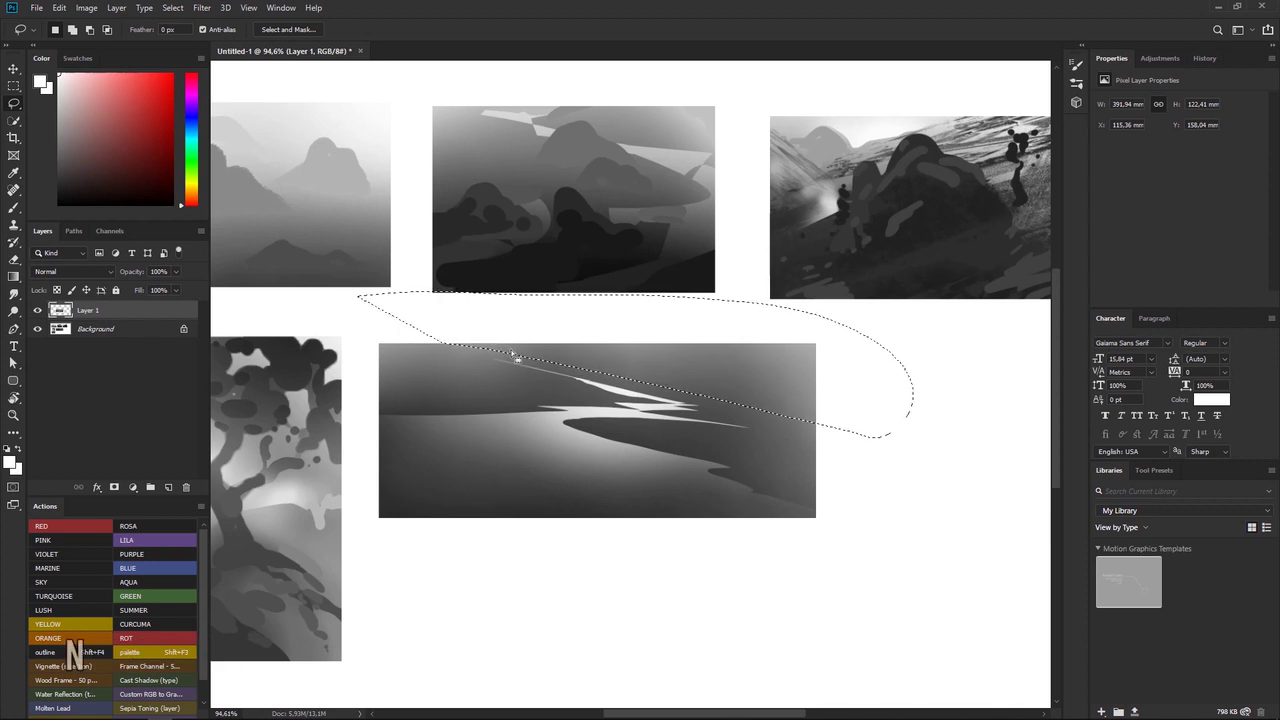
Step: Lighten the selected sky softly with the white brush and deselect it
key("b")
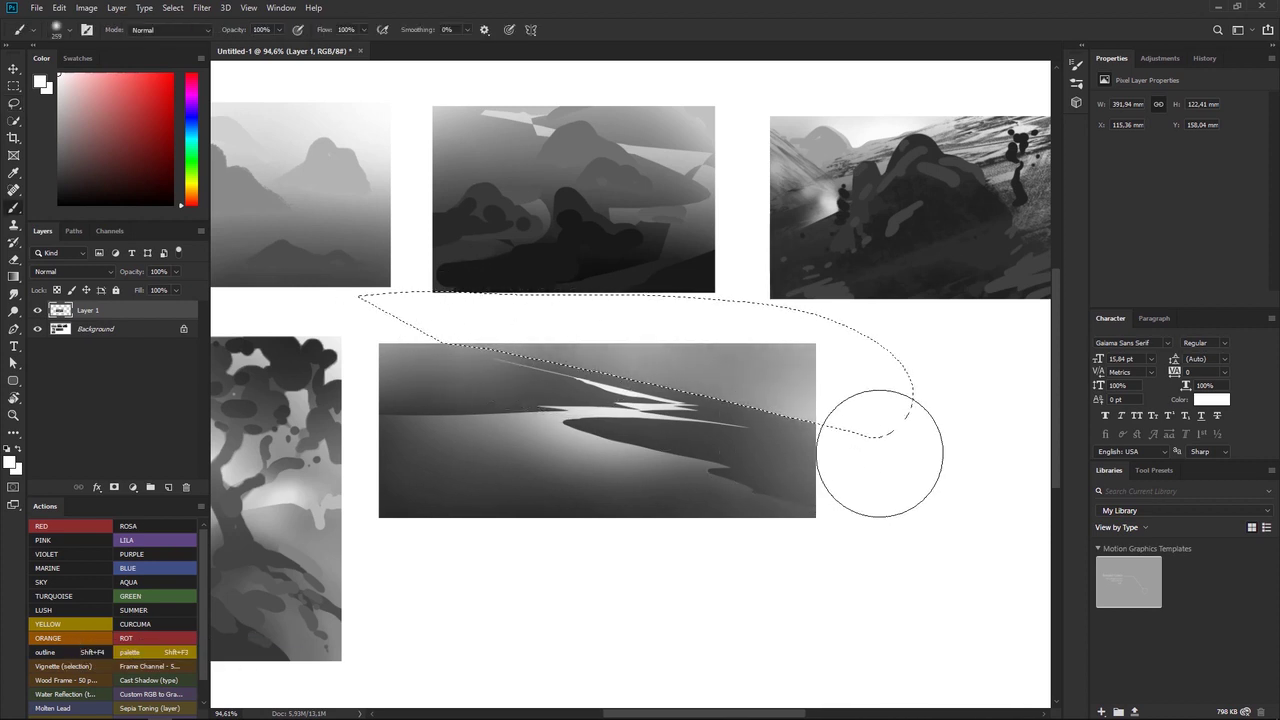
left_click_drag(527, 352, 543, 345)
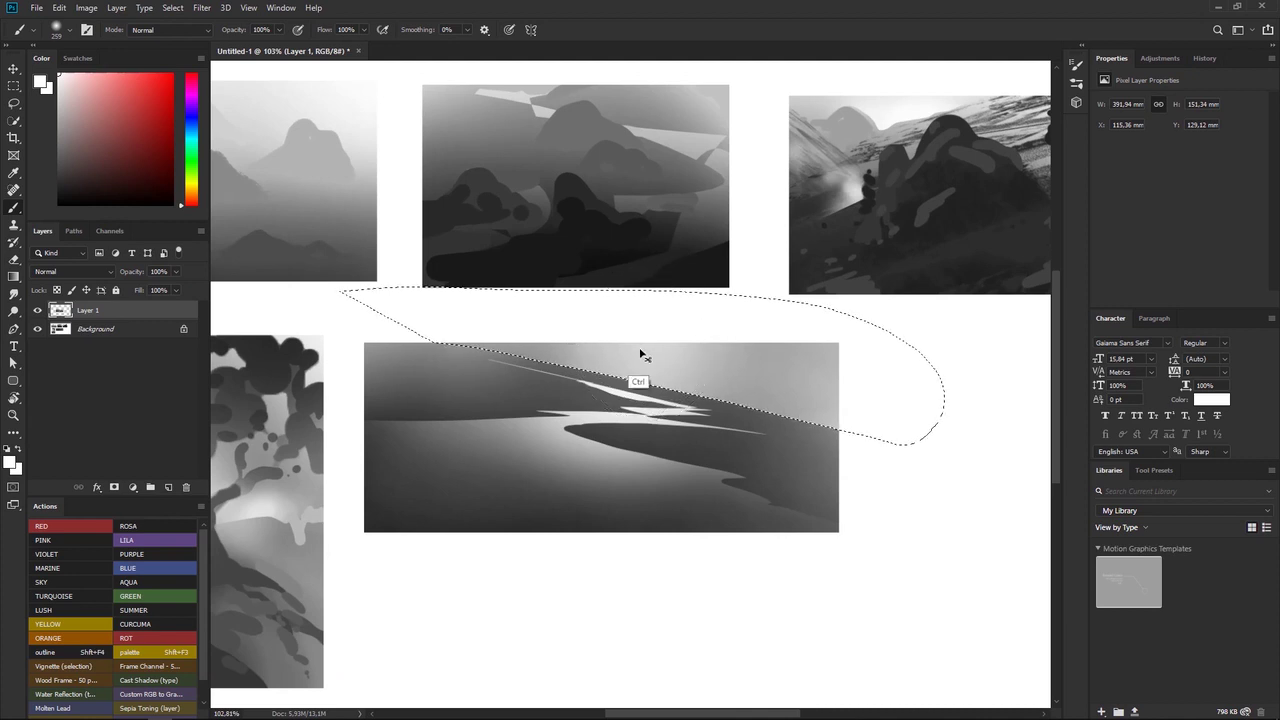
key("ctrl+d")
Step: Lasso a large cloud shape above the slope's right end and add a smaller cloud near its upper end
key("l")
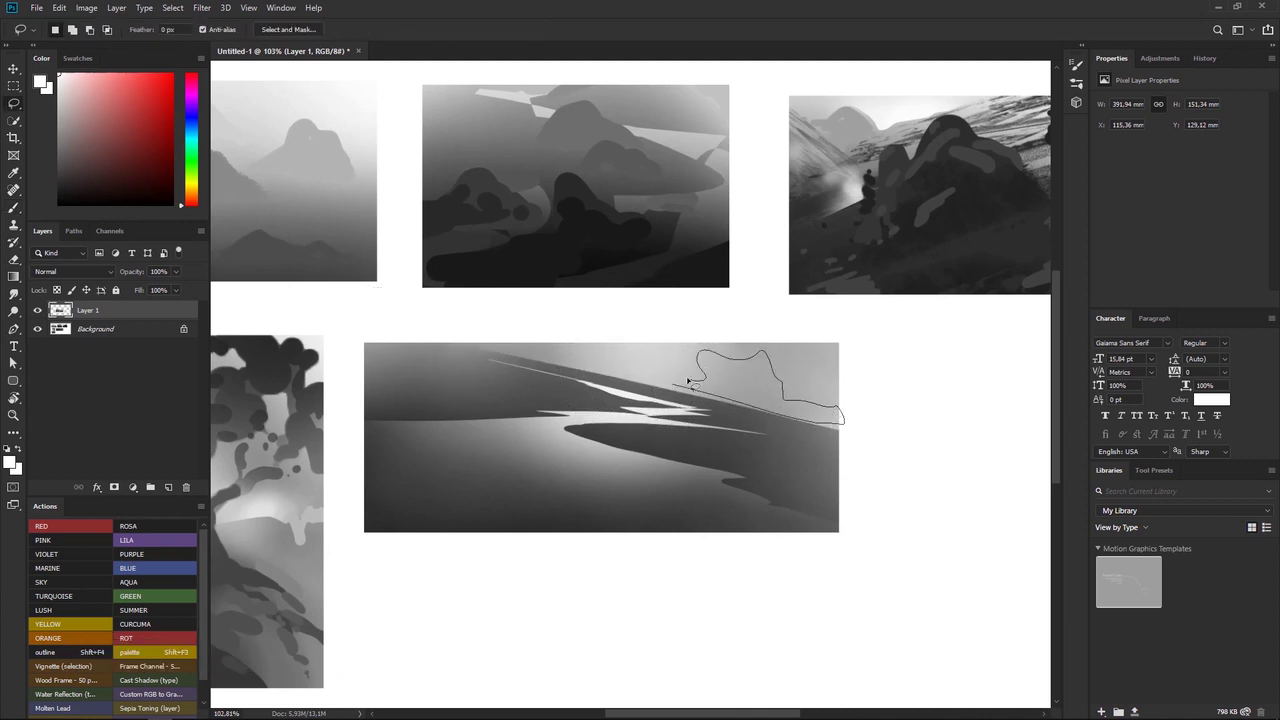
mouse_move(578, 362)
left_mouse_down()
mouse_move(494, 340)
mouse_move(578, 365)
mouse_move(551, 363)
mouse_move(528, 341)
mouse_move(557, 362)
mouse_move(541, 337)
mouse_move(492, 332)
mouse_move(562, 360)
mouse_move(537, 330)
mouse_move(578, 367)
left_mouse_up()
key("alt")
key("b")
key("l")
key("alt")
key("shift")
Step: Brush soft white into the two selected cloud shapes, undoing the unwanted stroke, and deselect them
key("b")
mouse_move(543, 314)
left_mouse_down()
mouse_move(666, 286)
mouse_move(810, 350)
left_mouse_up()
key("ctrl+space")
left_click_drag(985, 432, 584, 313)
key("ctrl+z")
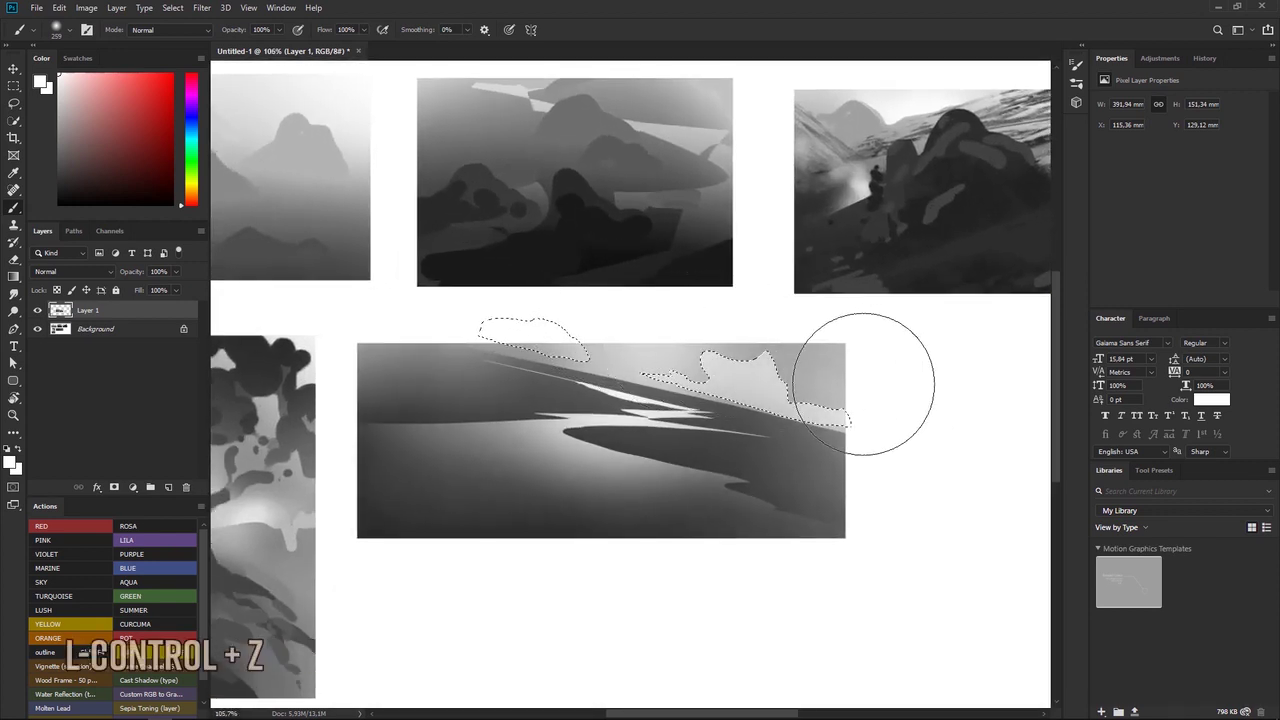
mouse_move(733, 333)
left_mouse_down()
mouse_move(829, 363)
mouse_move(785, 345)
left_mouse_up()
key("ctrl+d")
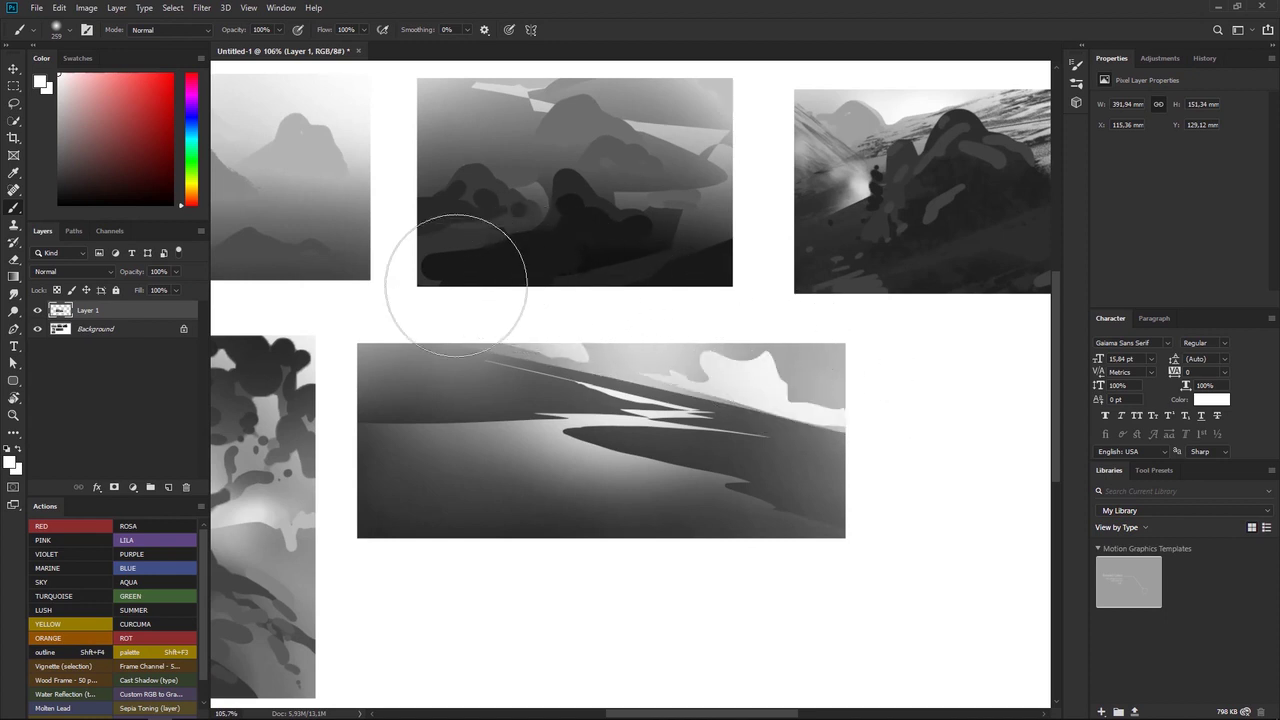
Step: Paint a rounded boulder at the right end of the foreground bank with a 100% hardness round brush in sampled dark grey
key("space")
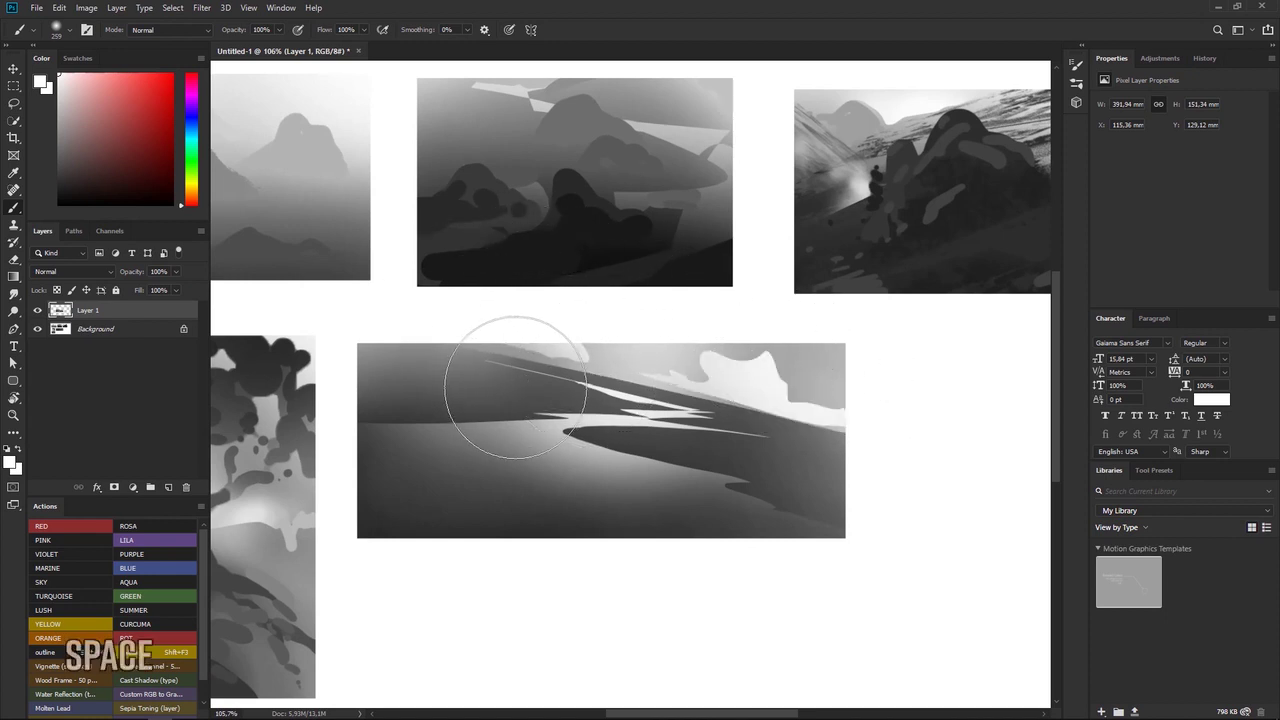
key("alt")
key("ctrl+space")
left_click_drag(706, 449, 650, 406)
key("alt")
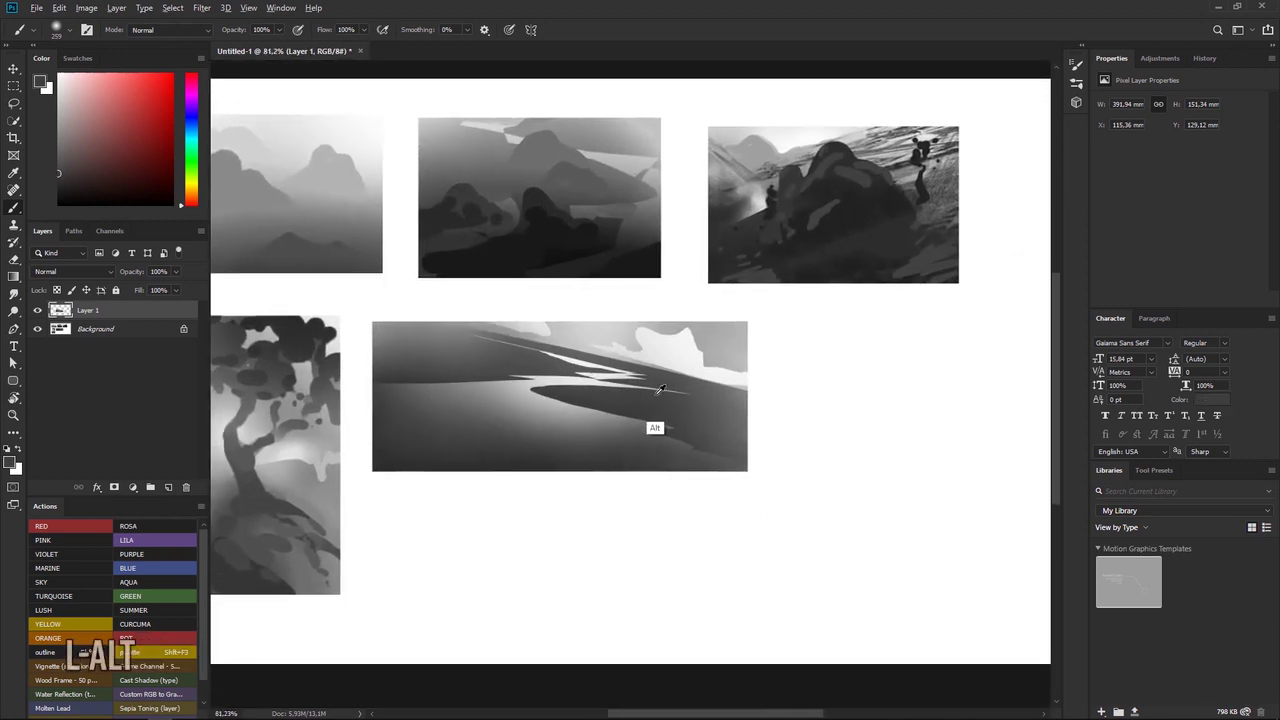
right_click(658, 391)
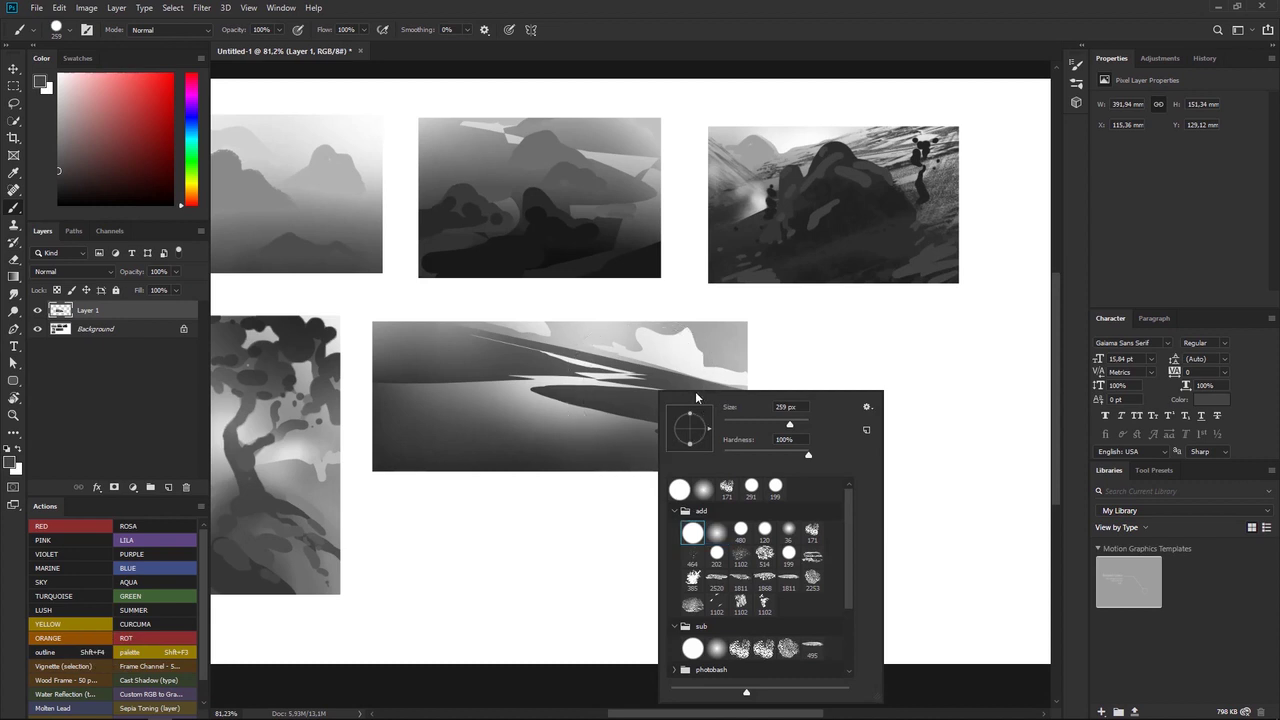
left_click(603, 397, "alt")
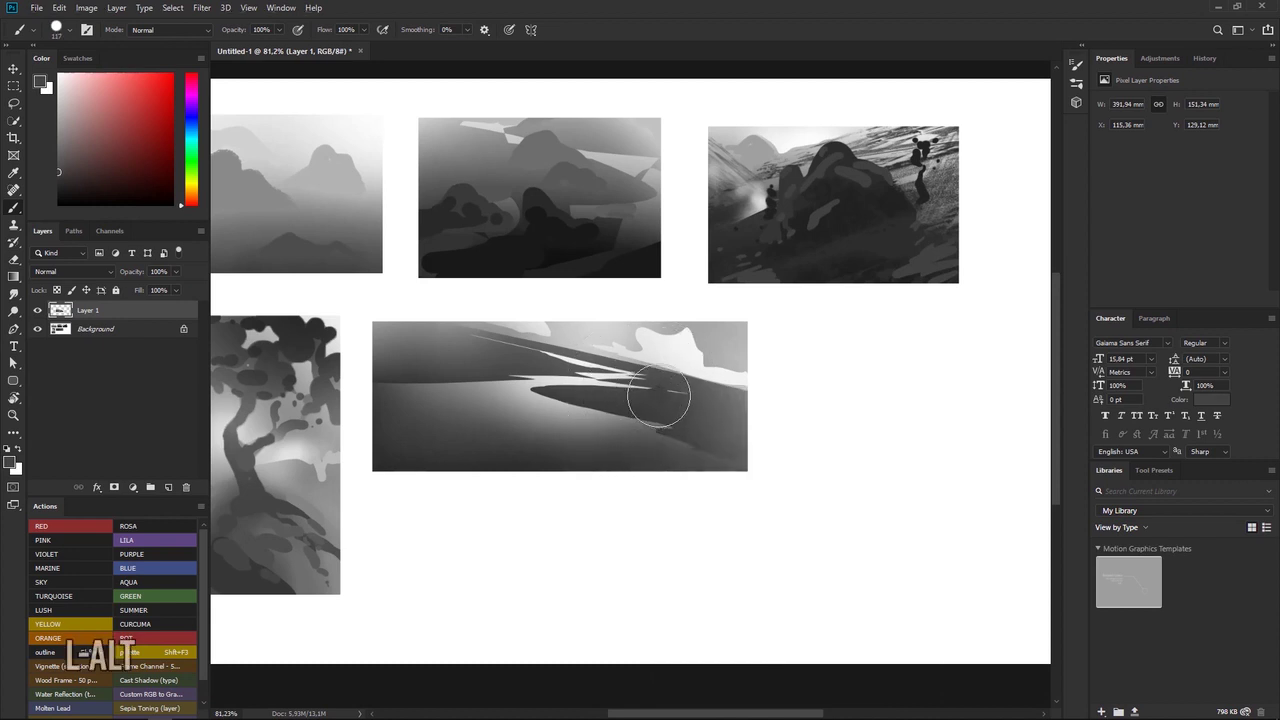
mouse_move(698, 397)
left_mouse_down()
mouse_move(729, 402)
mouse_move(690, 406)
mouse_move(730, 426)
mouse_move(674, 411)
mouse_move(719, 445)
mouse_move(663, 414)
left_mouse_up()
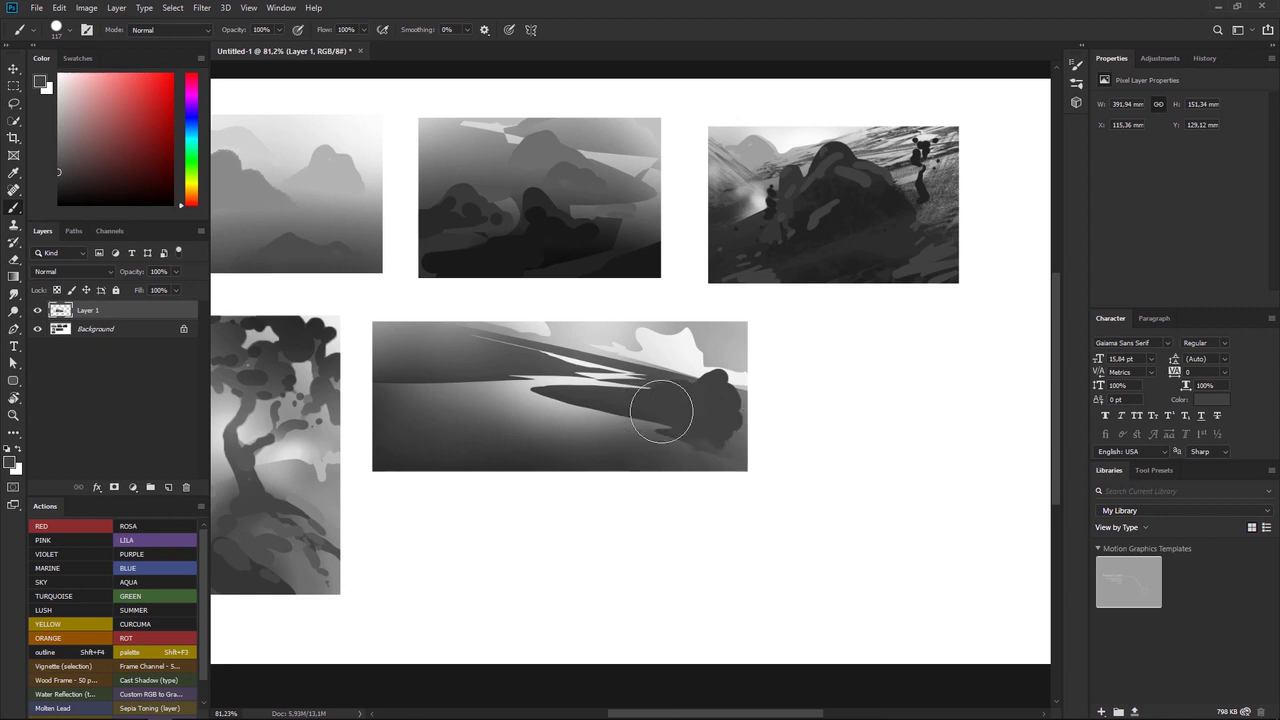
Step: Reshape the boulder's outline with a small hard brush in sampled greys, undoing a bad stroke, and lock the layer's transparent pixels
right_click(701, 387)
left_click(708, 375, "alt")
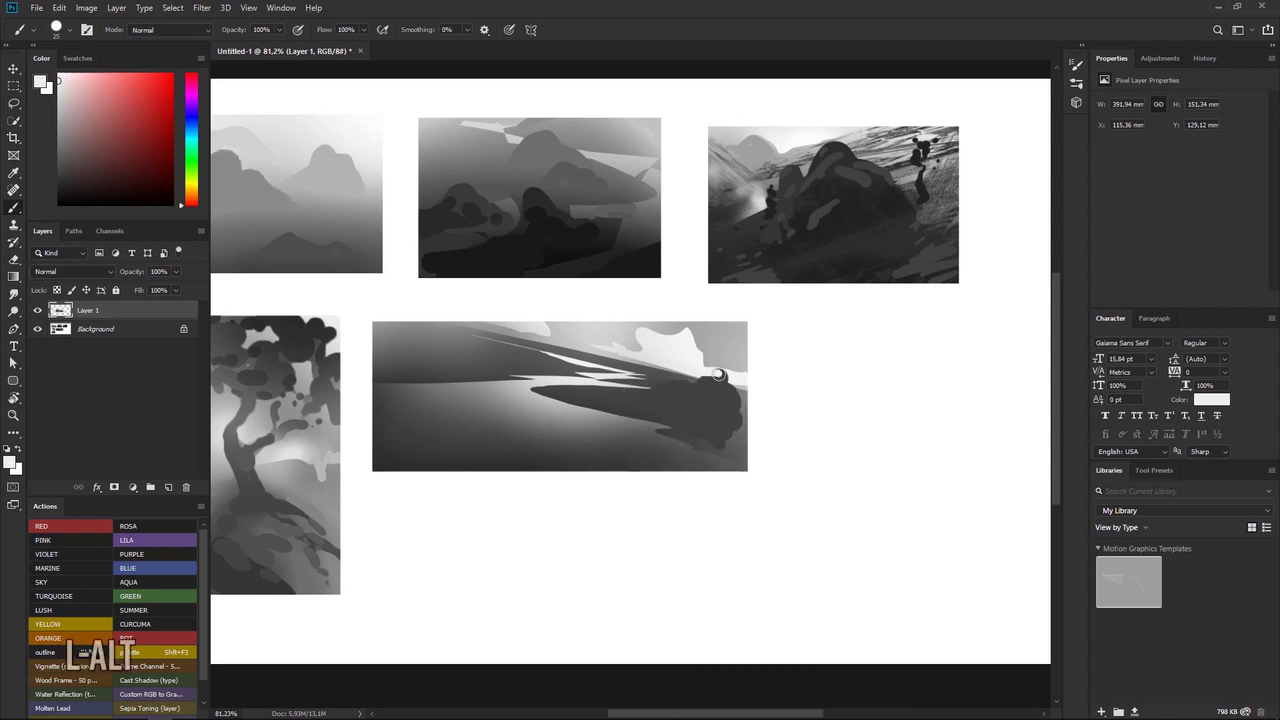
left_click(722, 400, "alt")
mouse_move(722, 400)
left_mouse_down()
mouse_move(712, 418)
mouse_move(736, 401)
mouse_move(690, 380)
left_mouse_up()
key("ctrl+z")
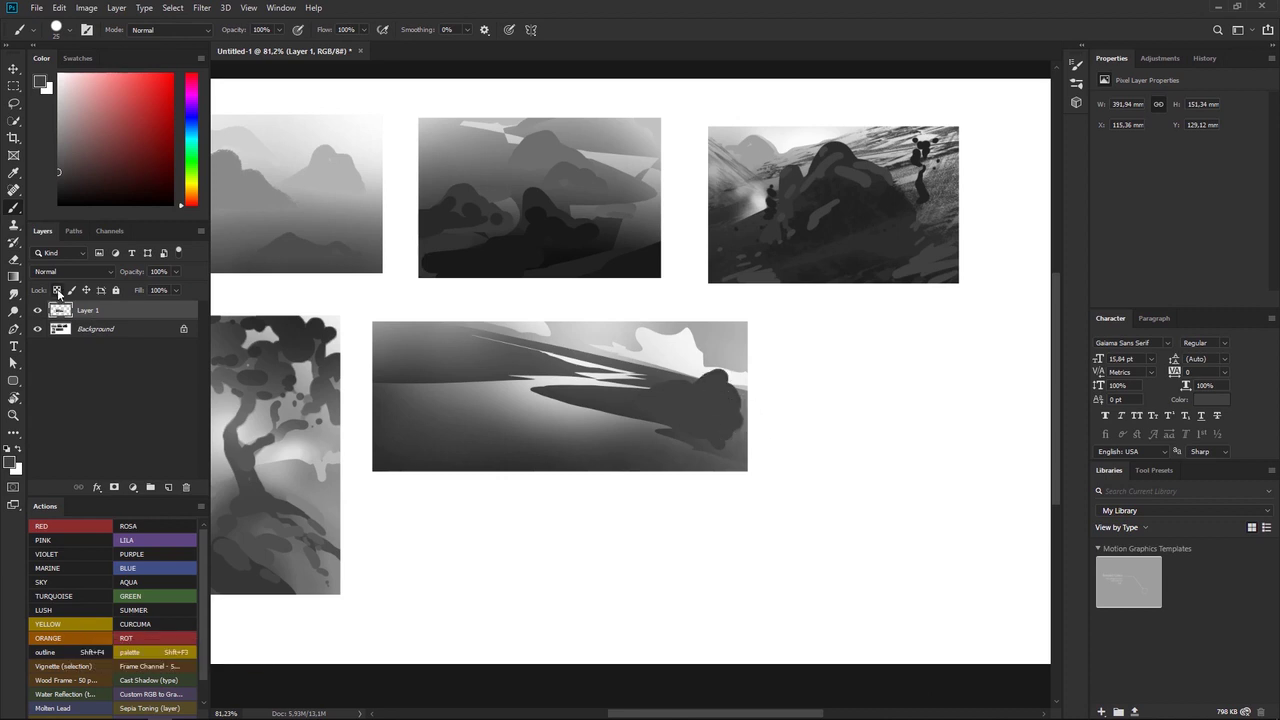
key("alt")
left_click_drag(730, 382, 744, 403)
Step: Paint rounded distant hills along the far-left ridge of the thumbnail using sampled mid-greys, undoing unwanted strokes
key("ctrl+space")
left_click_drag(490, 349, 506, 349)
key("alt")
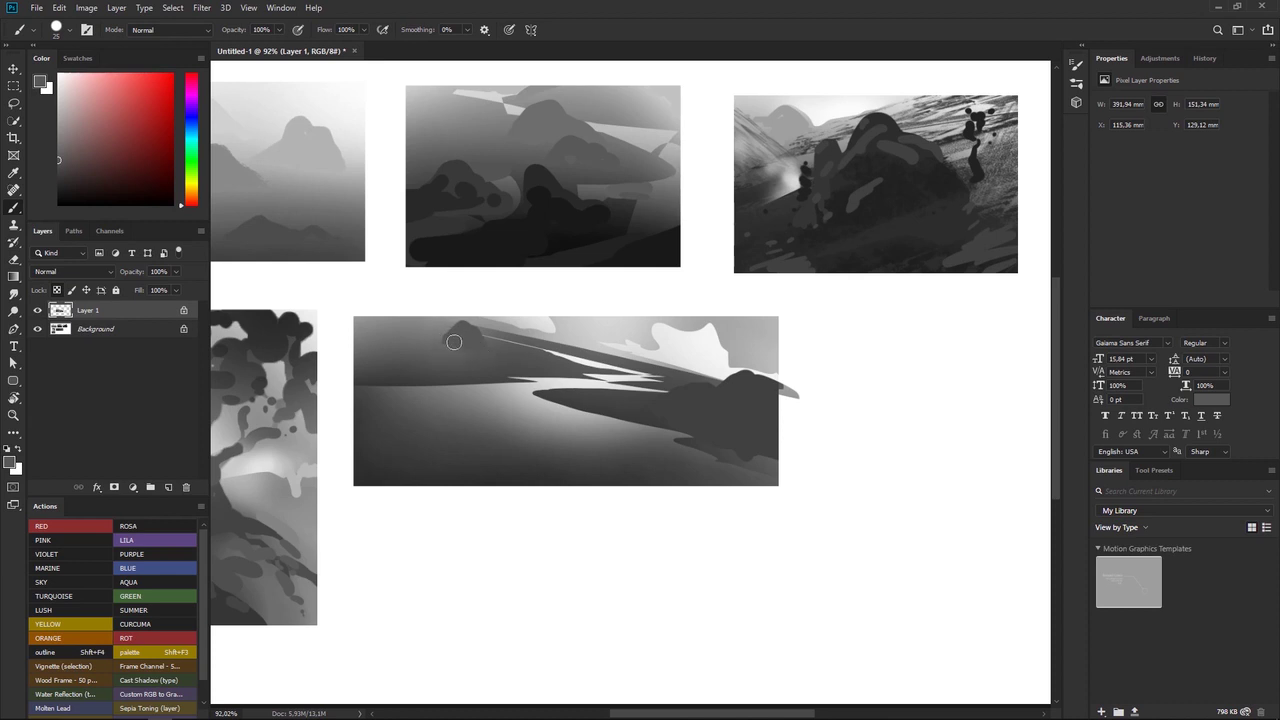
left_click(441, 349, "alt")
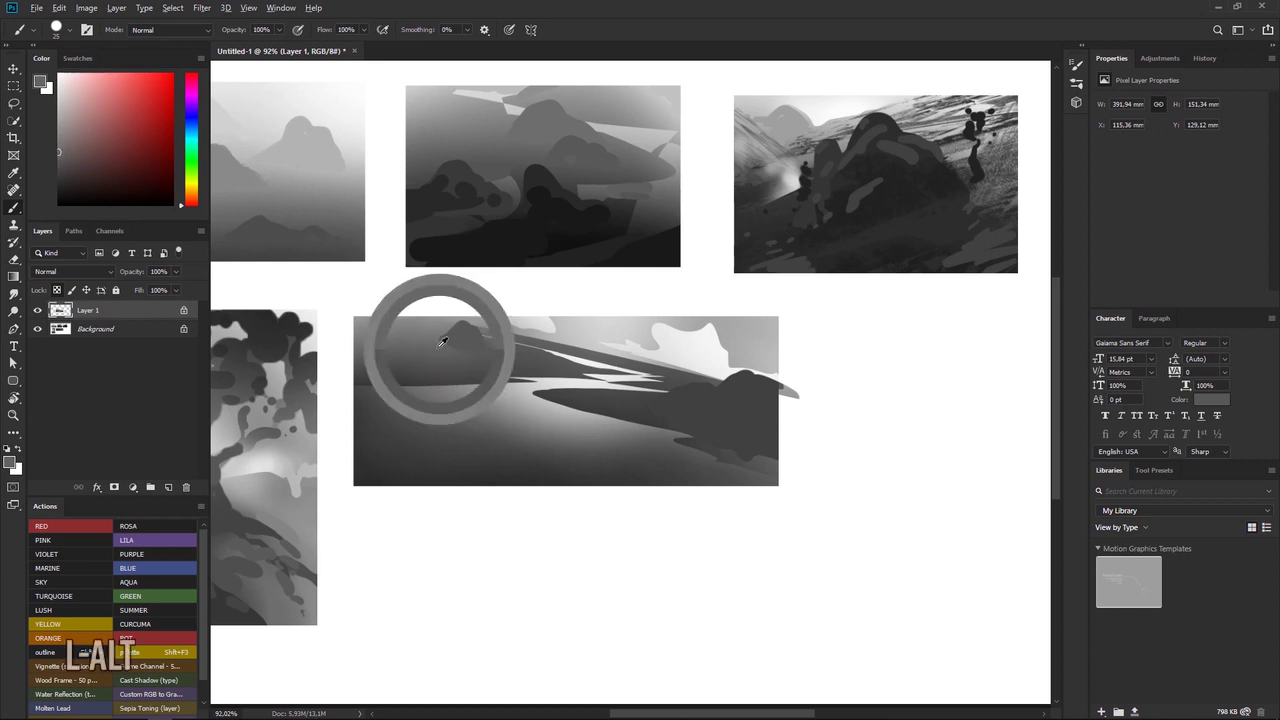
left_click(431, 356, "alt")
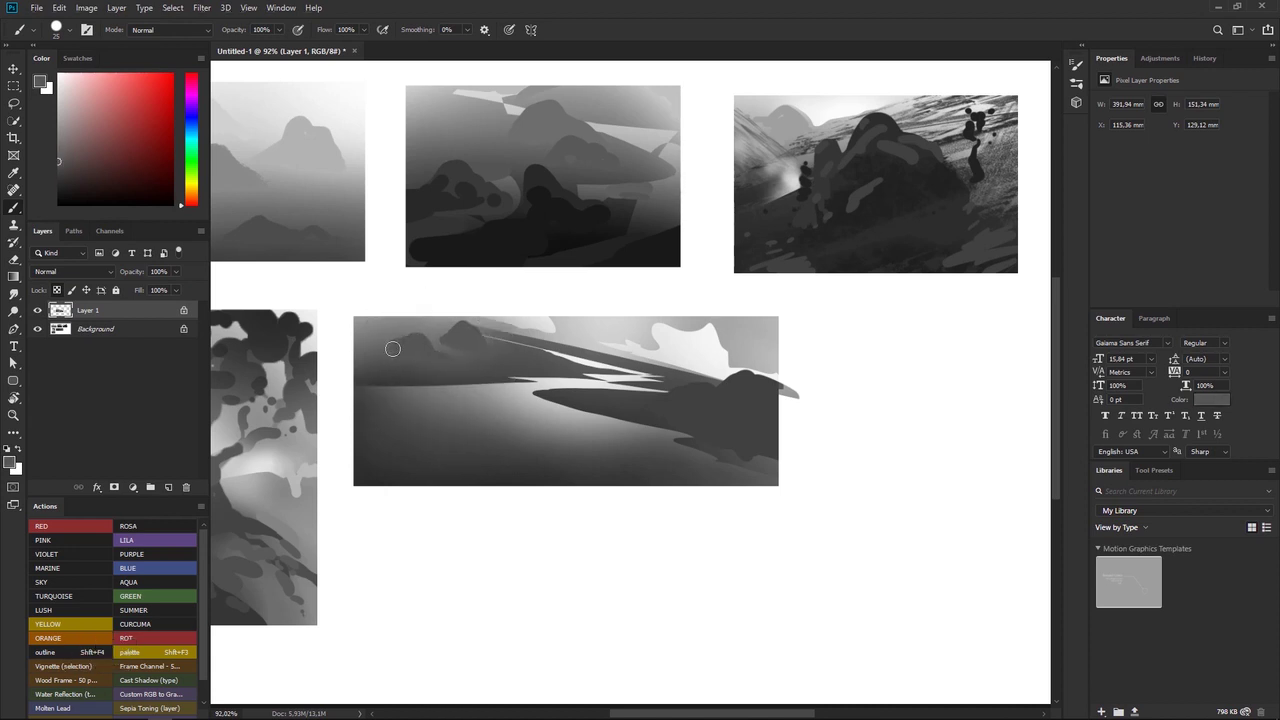
key("alt")
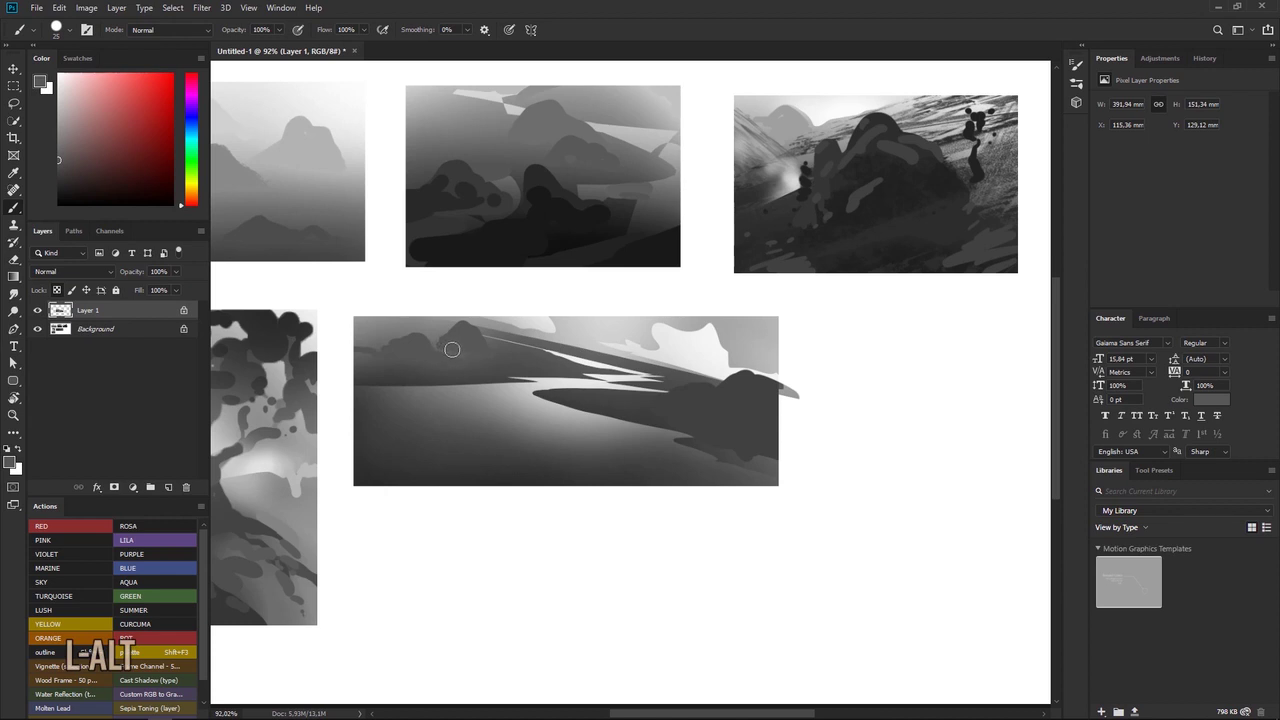
key("ctrl+z")
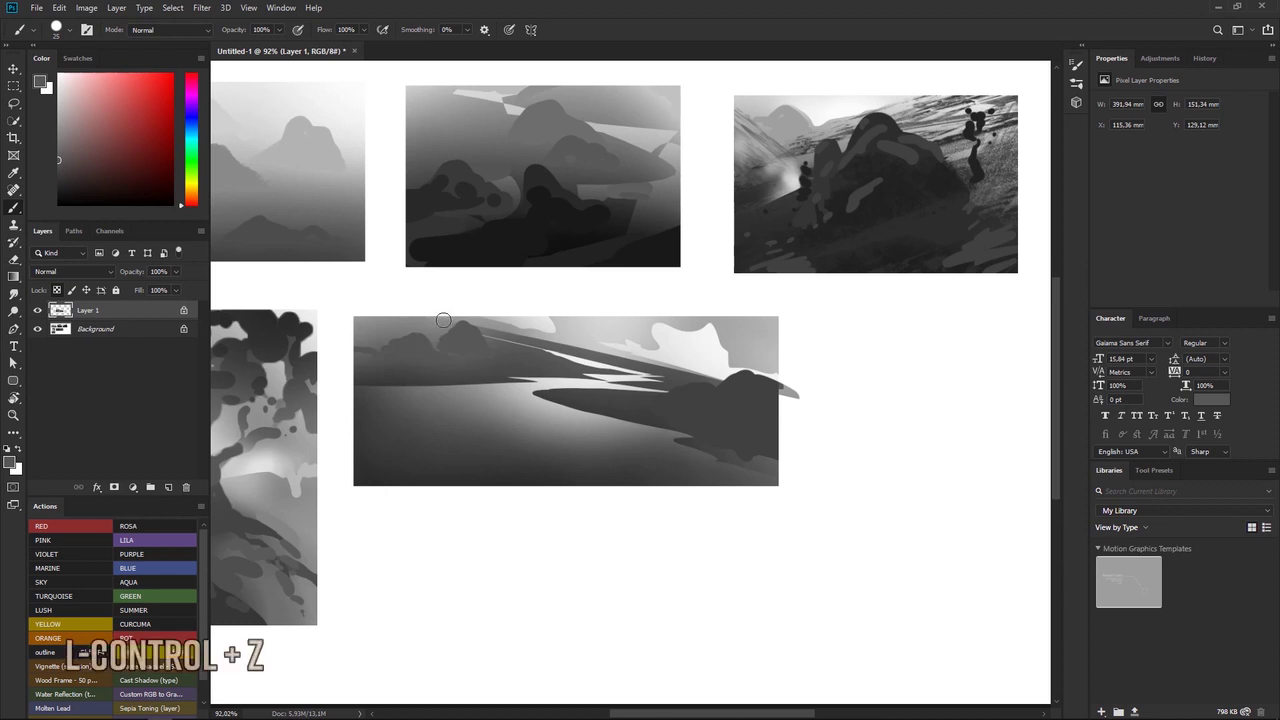
key("ctrl+z")
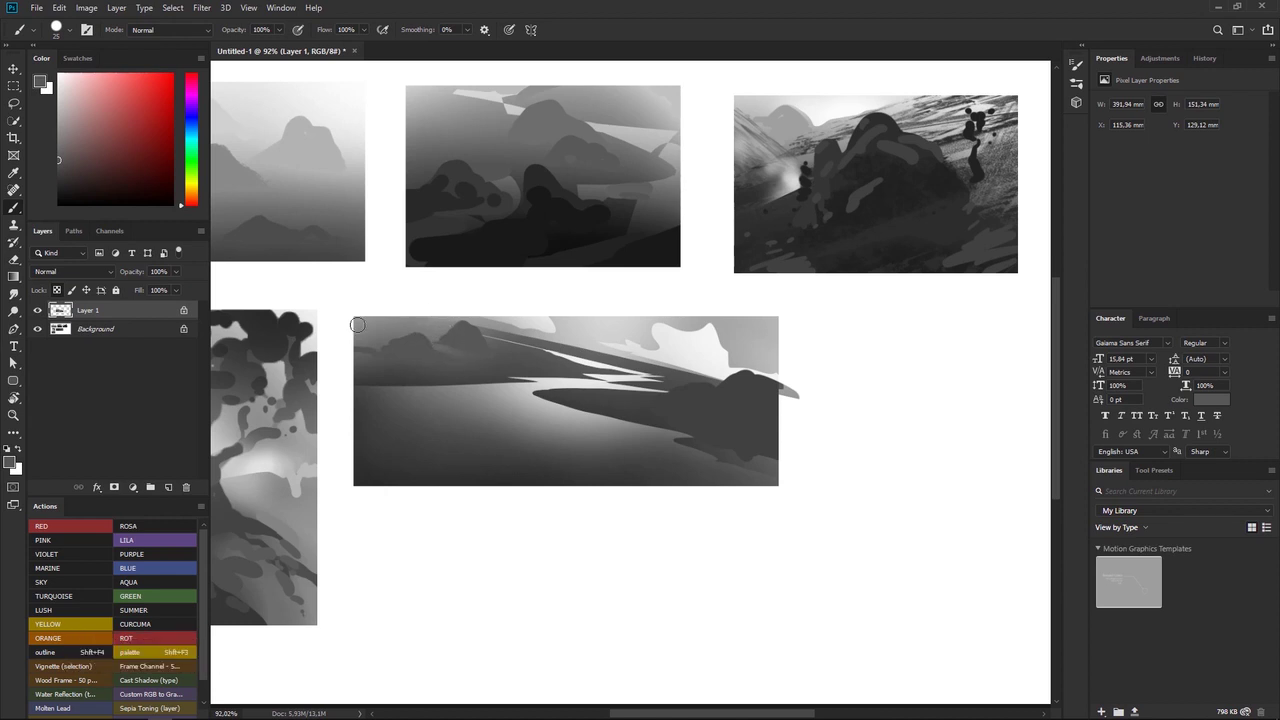
Step: Paint a small dark grey rock on the bright water beside the bank's tip and undo the extra touches around it
left_click(580, 437, "alt")
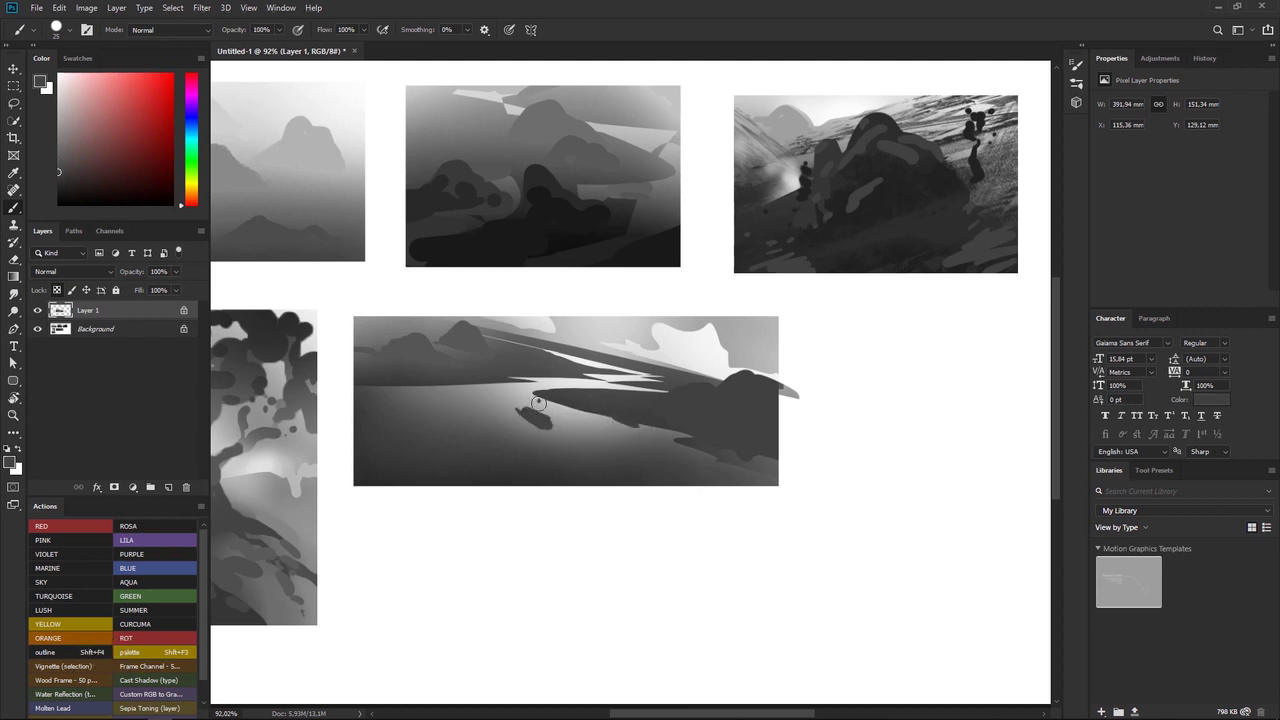
left_click(532, 405)
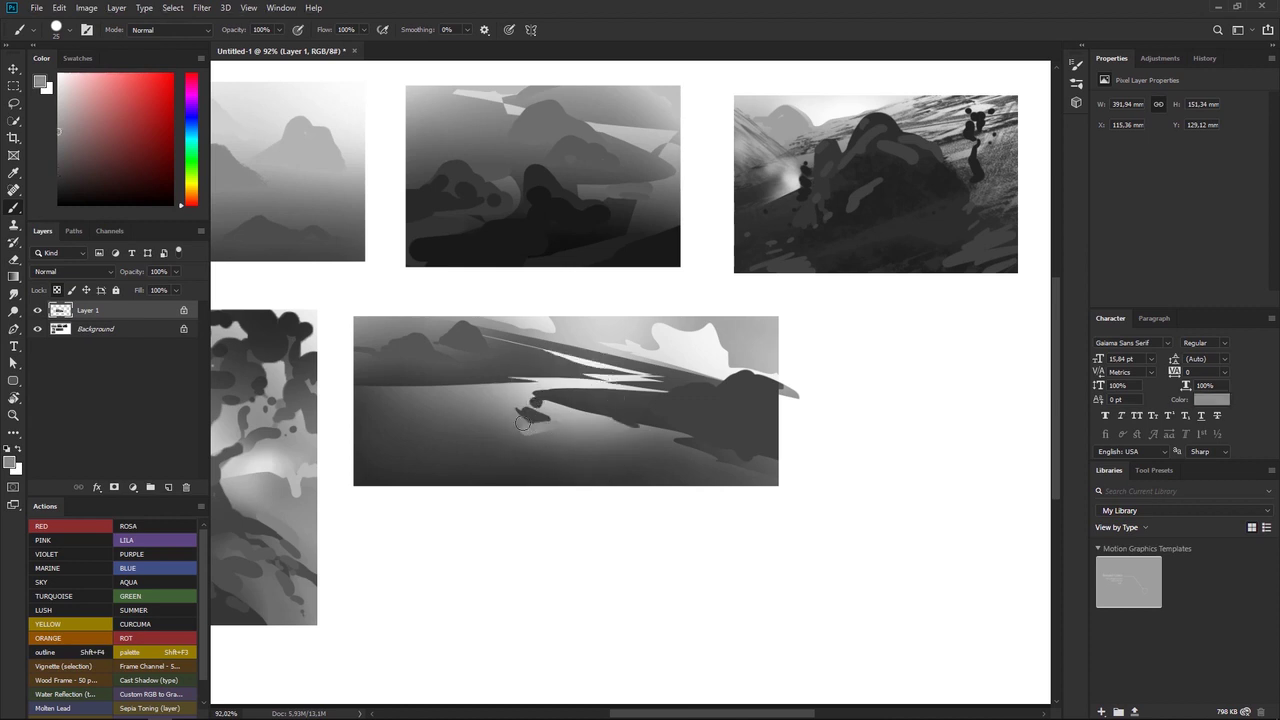
key("z")
key("ctrl+z")
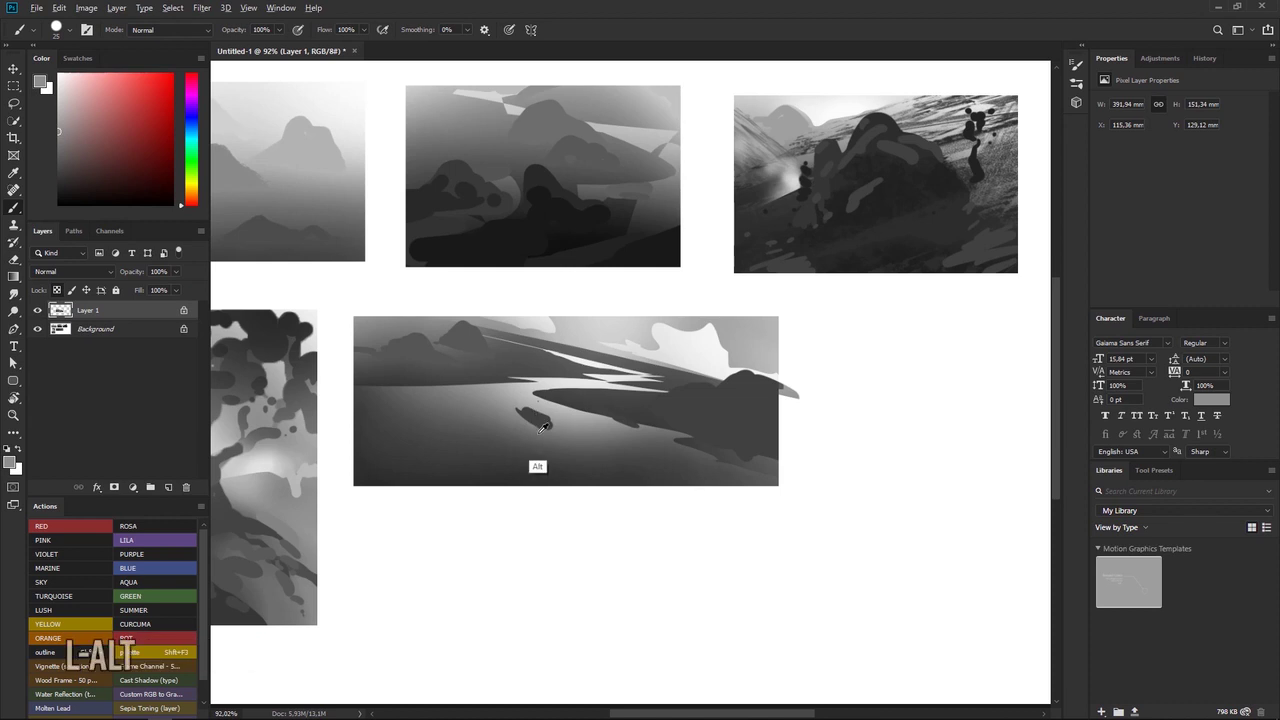
Step: Paint a tiny dark grey figure on the small rock and scattered stones around it using sampled greys and a smaller brush
left_click(550, 428, "alt")
left_click(536, 402, "alt")
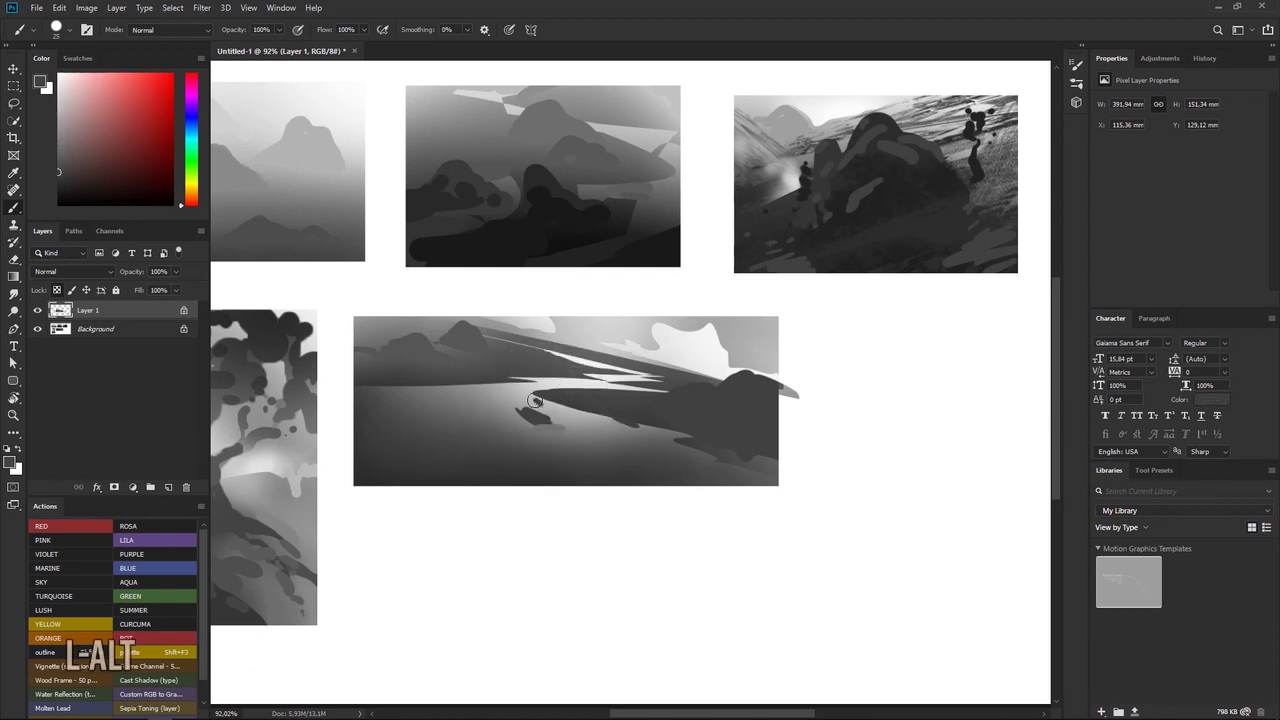
left_click(535, 398)
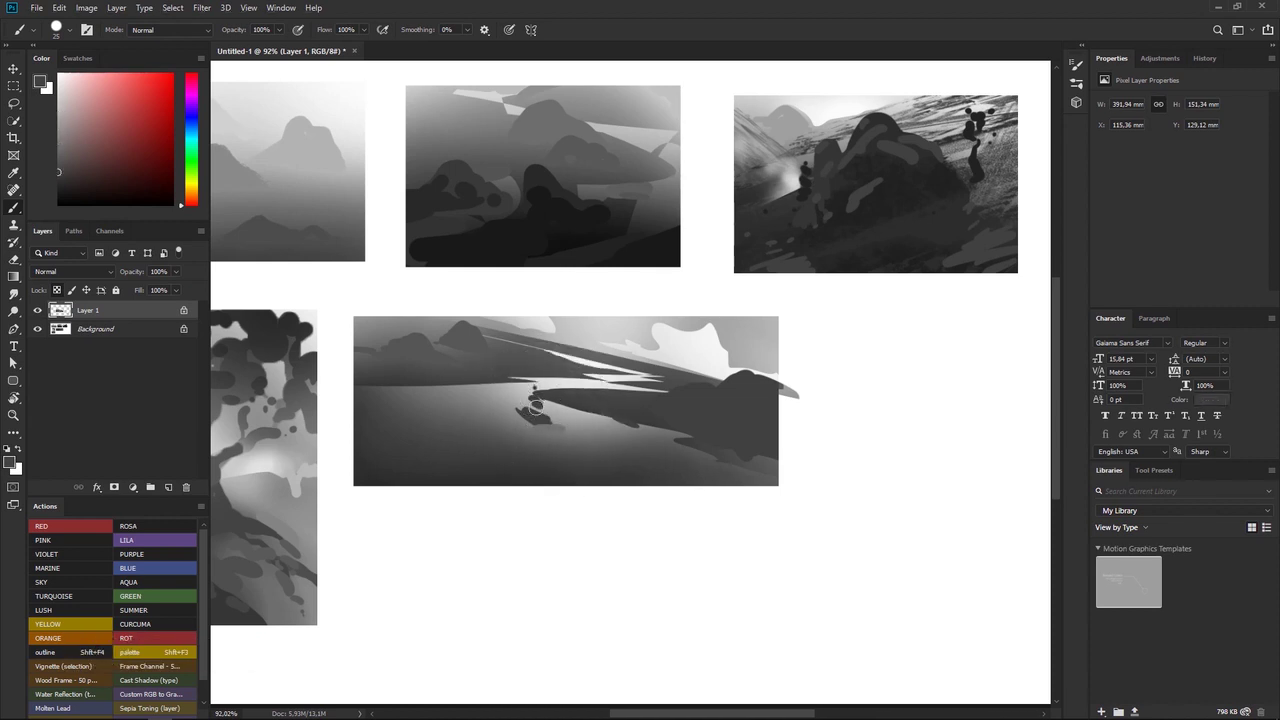
right_click(535, 400)
left_click(535, 404)
left_click_drag(535, 386, 528, 418)
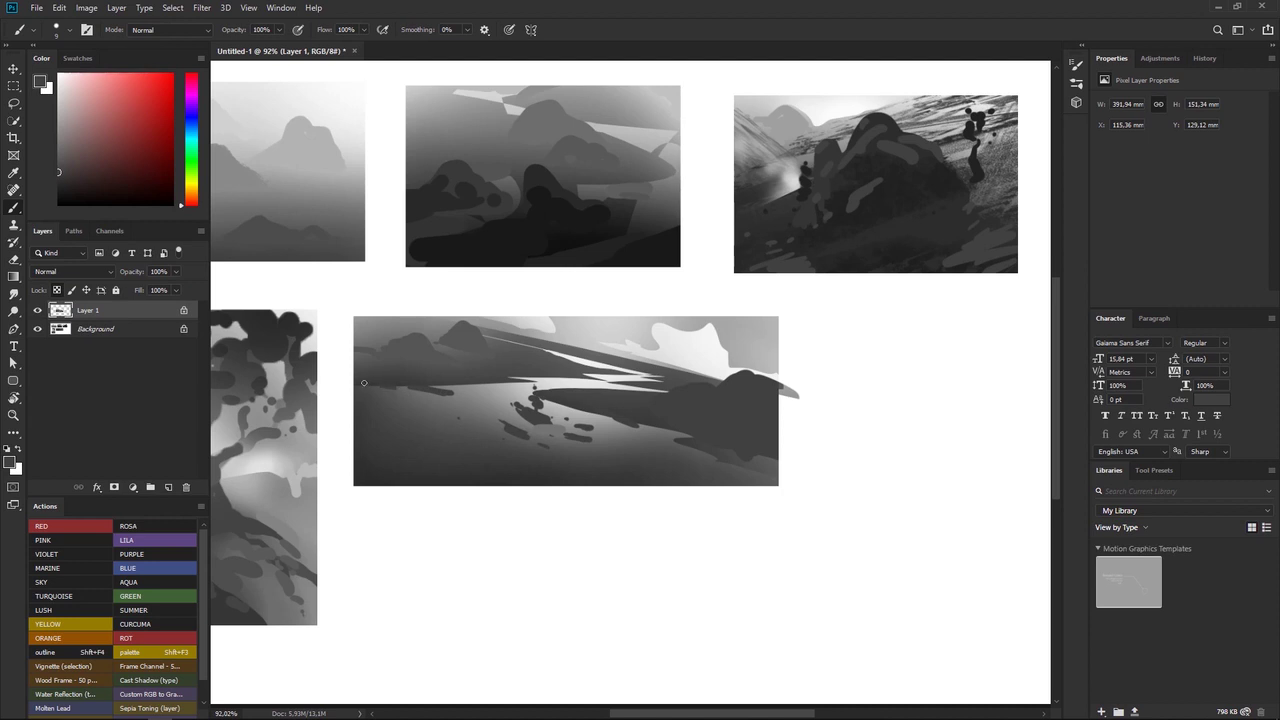
Step: Paint thin straight dark grey strokes across the water beside the bank and the far-left shore, undoing unwanted lines
left_click(664, 432, "shift")
key("ctrl+z")
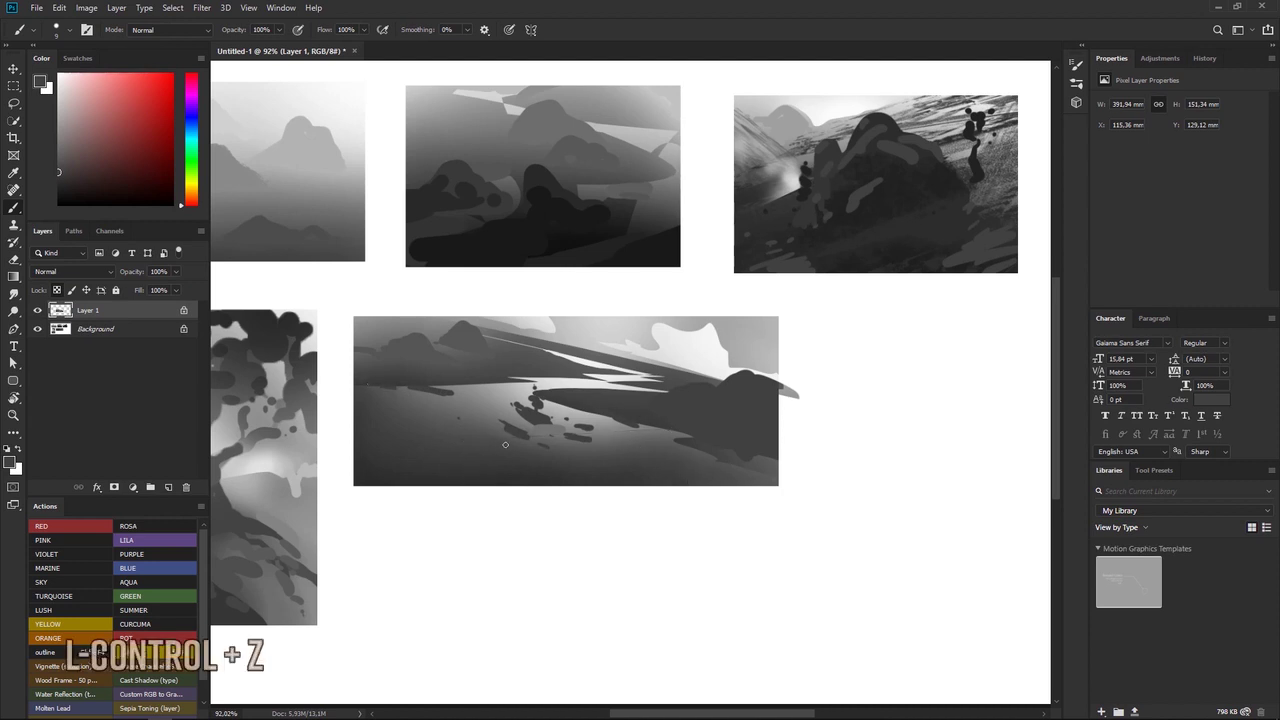
left_click(592, 426, "shift")
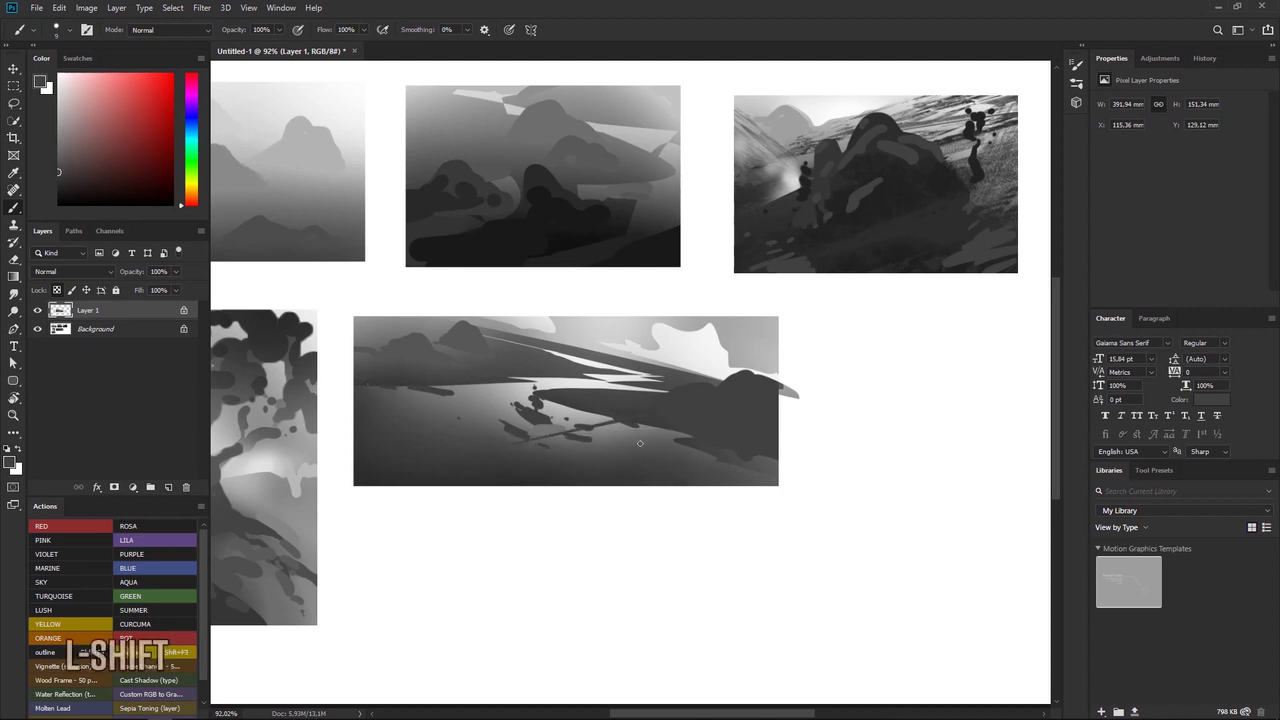
left_click(660, 439, "shift")
left_click(675, 425, "alt")
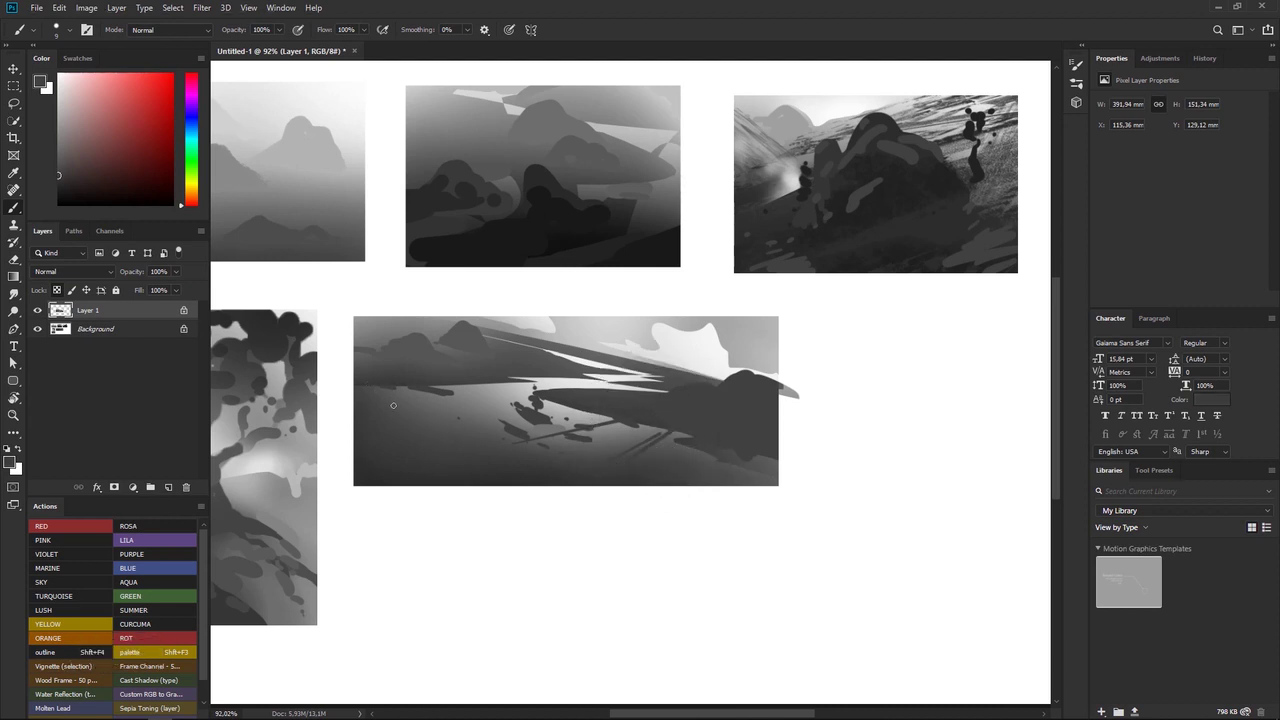
left_click(419, 439, "shift")
key("ctrl+z")
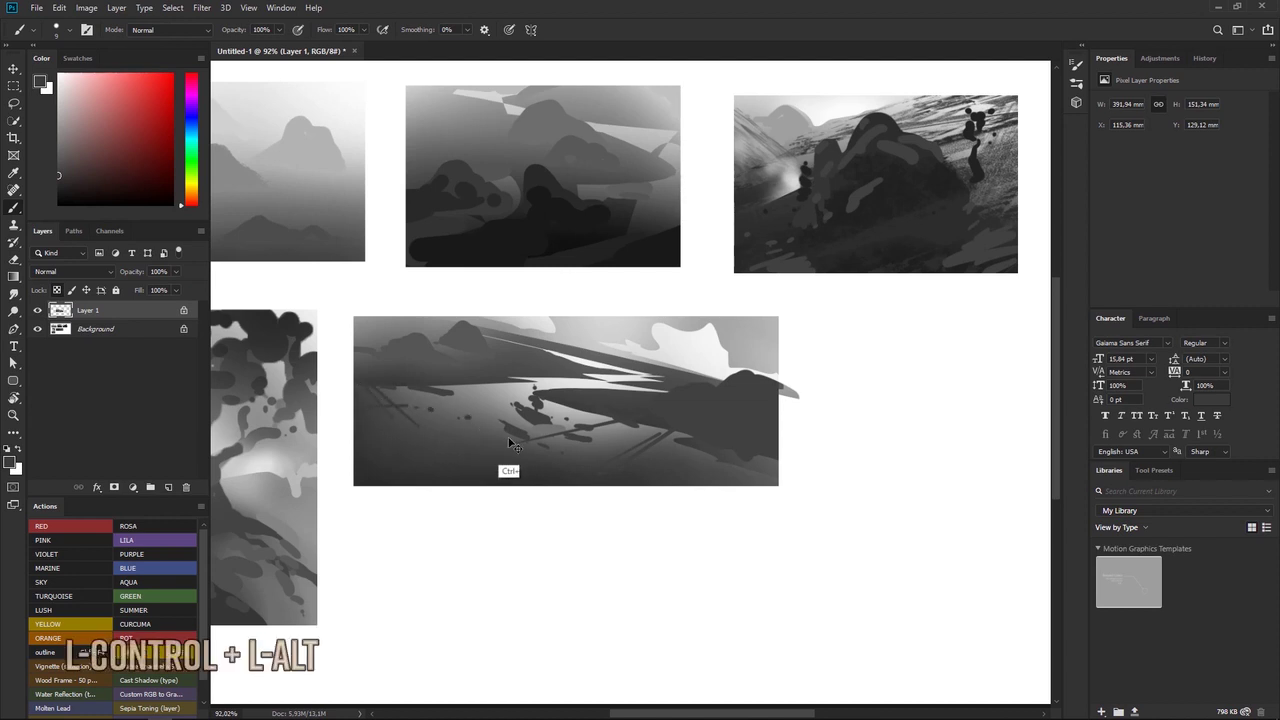
Step: Break up the bright cloud's outline with small rounded strokes in sampled light greys, undoing an unwanted stroke
left_click_drag(506, 466, 578, 436)
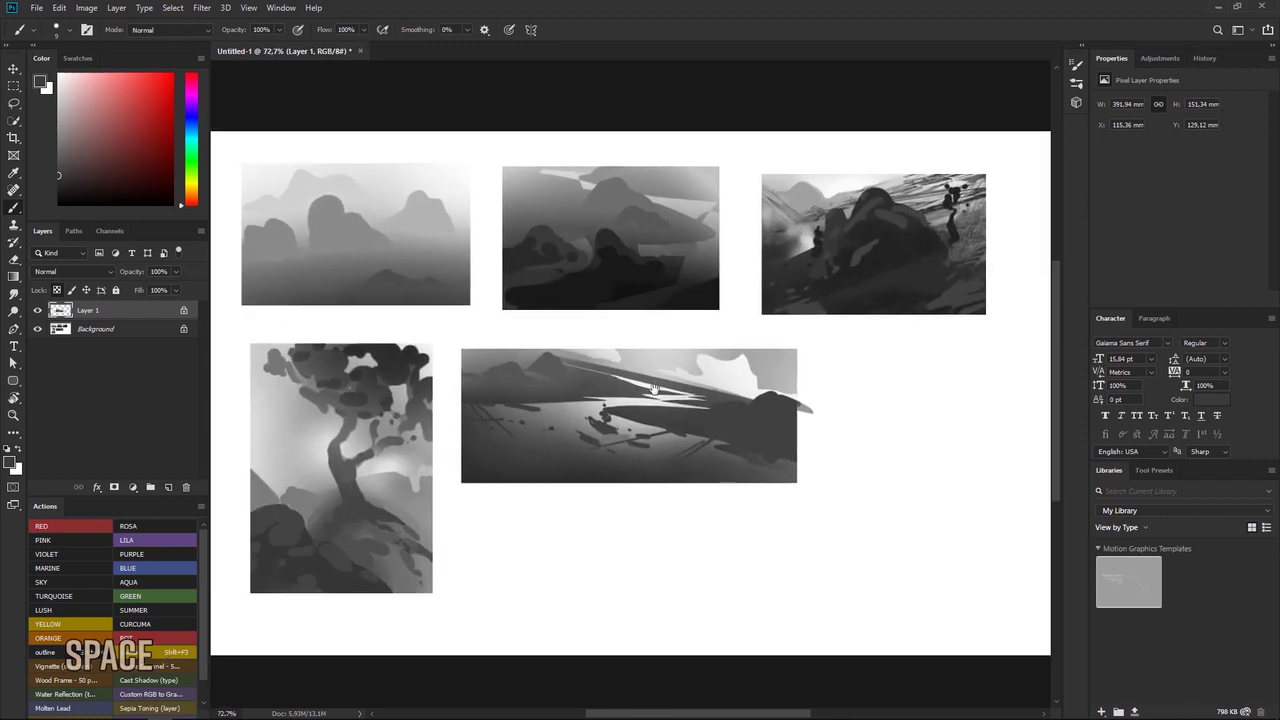
left_click_drag(832, 397, 827, 391)
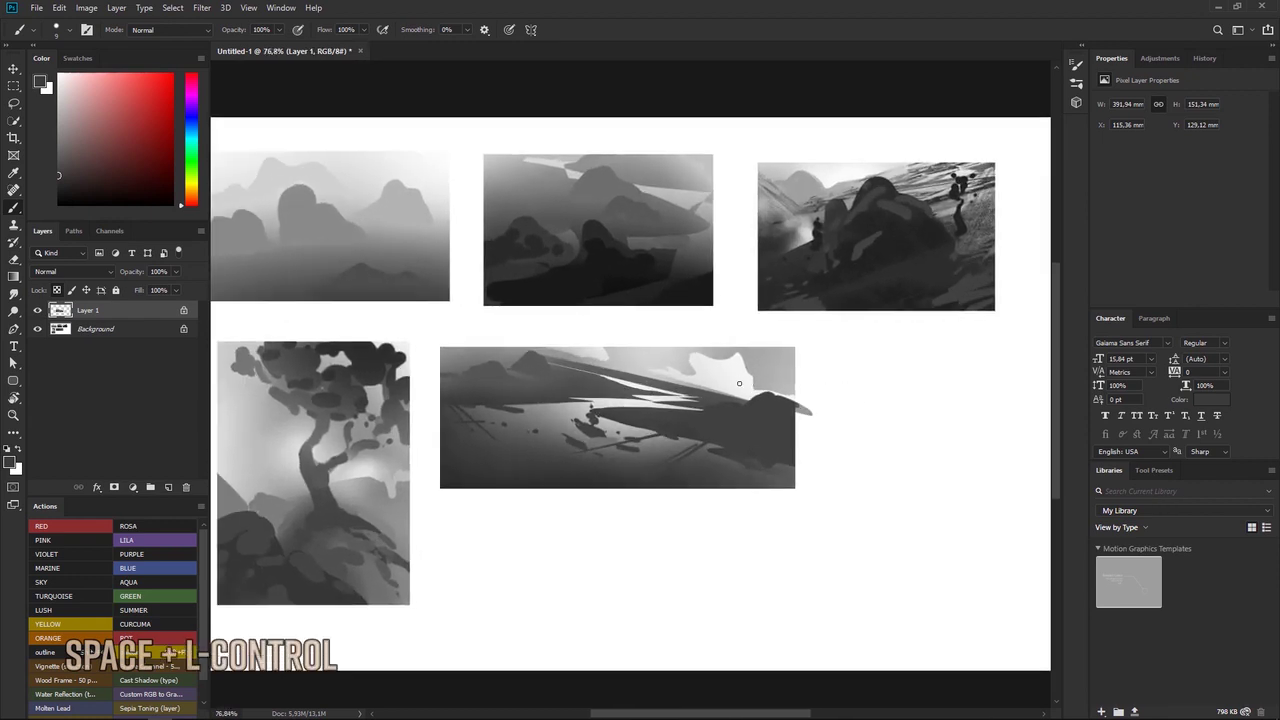
left_click(699, 355, "alt")
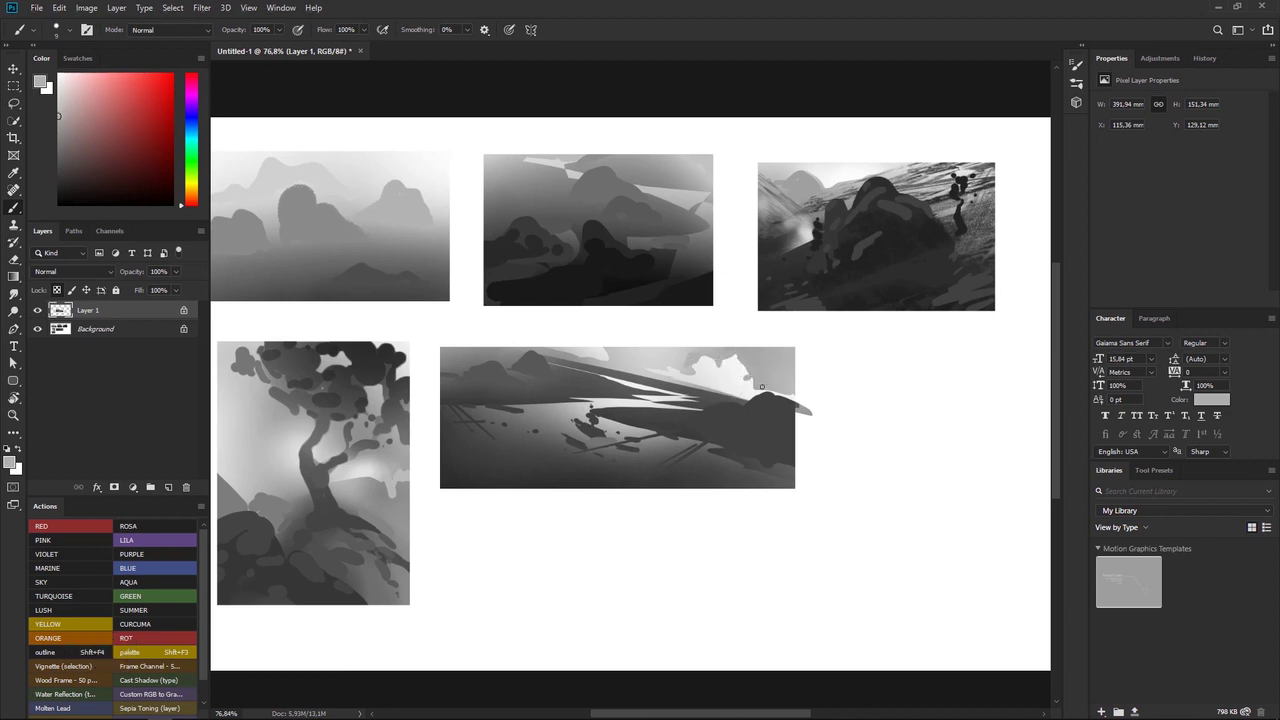
left_click(755, 389, "alt")
key("ctrl+z")
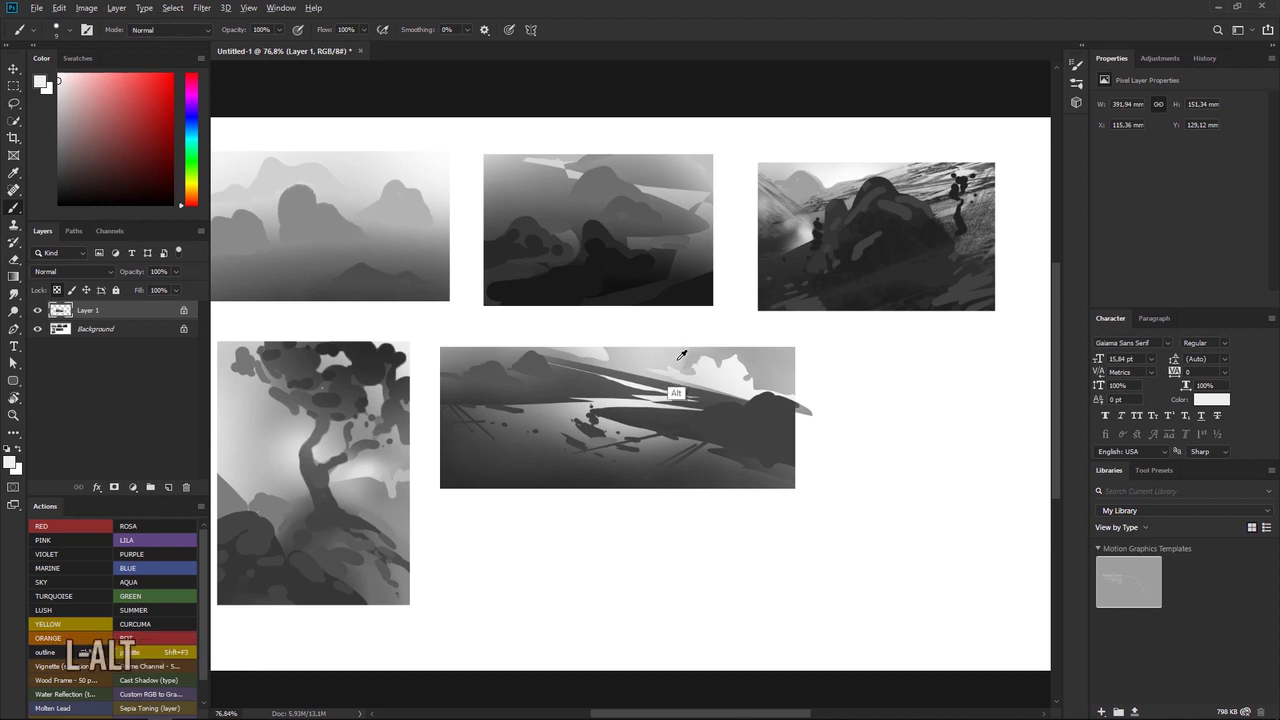
left_click(684, 360, "alt")
Step: Try a textured scatter brush in near-white over the landscape at 1102 px and 155 px, undoing its marks
right_click(717, 385)
left_click(764, 503)
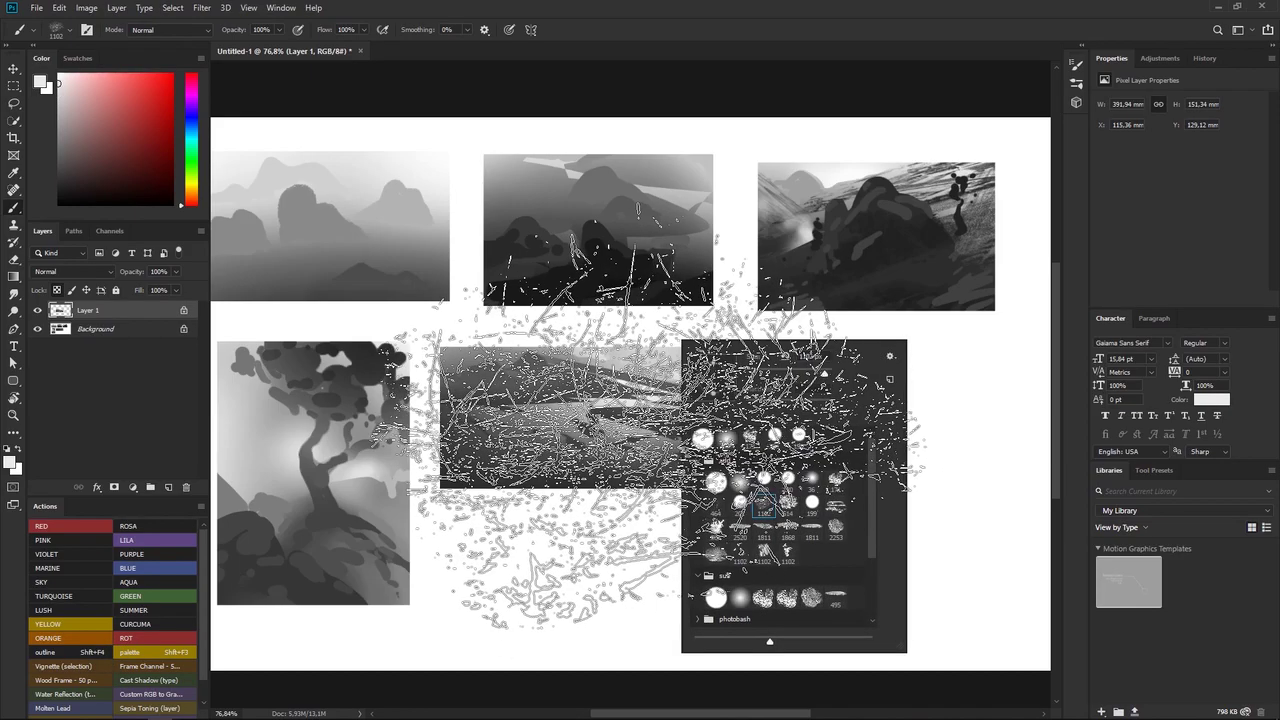
left_click_drag(622, 390, 680, 515)
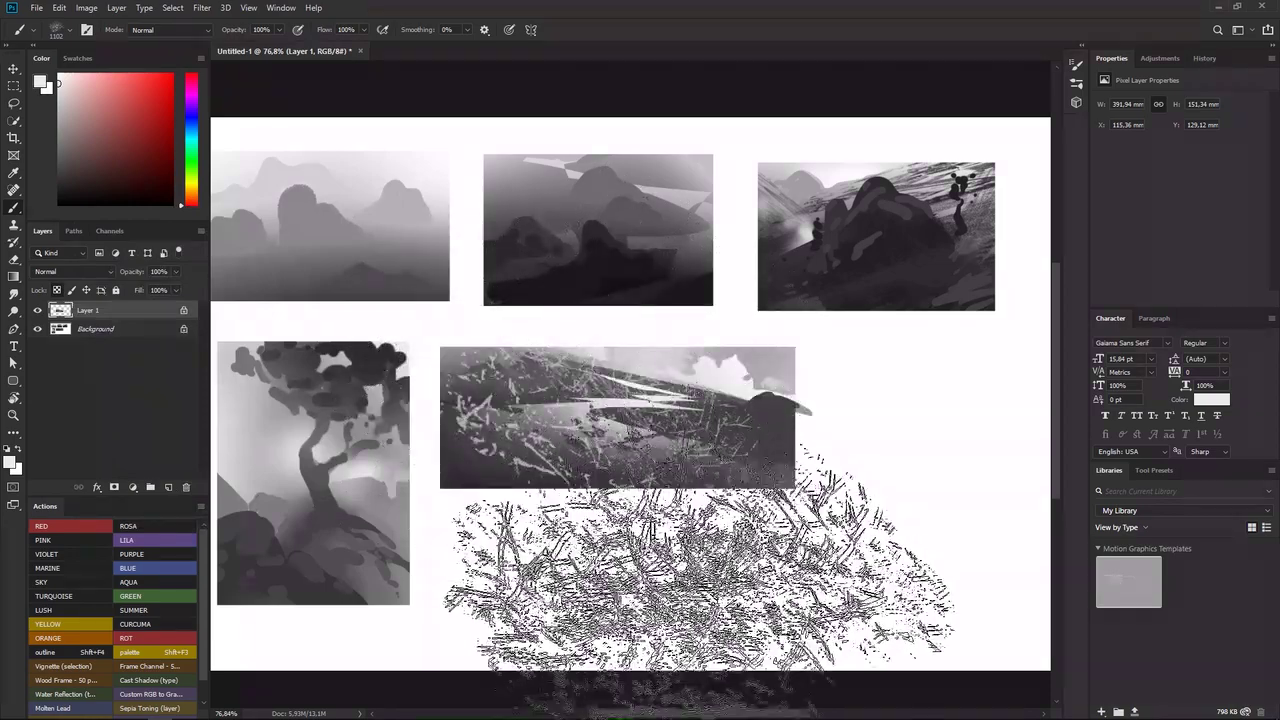
key("ctrl+z")
right_click(646, 404)
left_click_drag(766, 427, 745, 427)
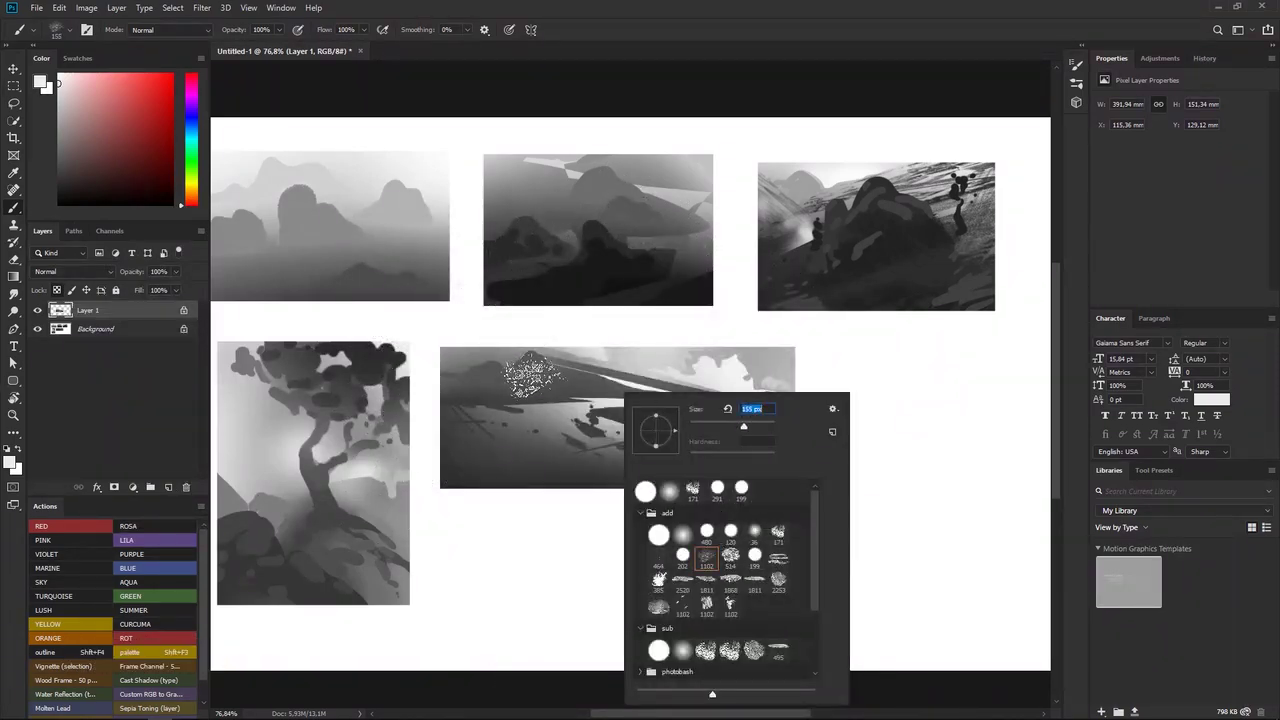
left_click(533, 376)
left_click_drag(556, 378, 651, 420)
key("ctrl+z")
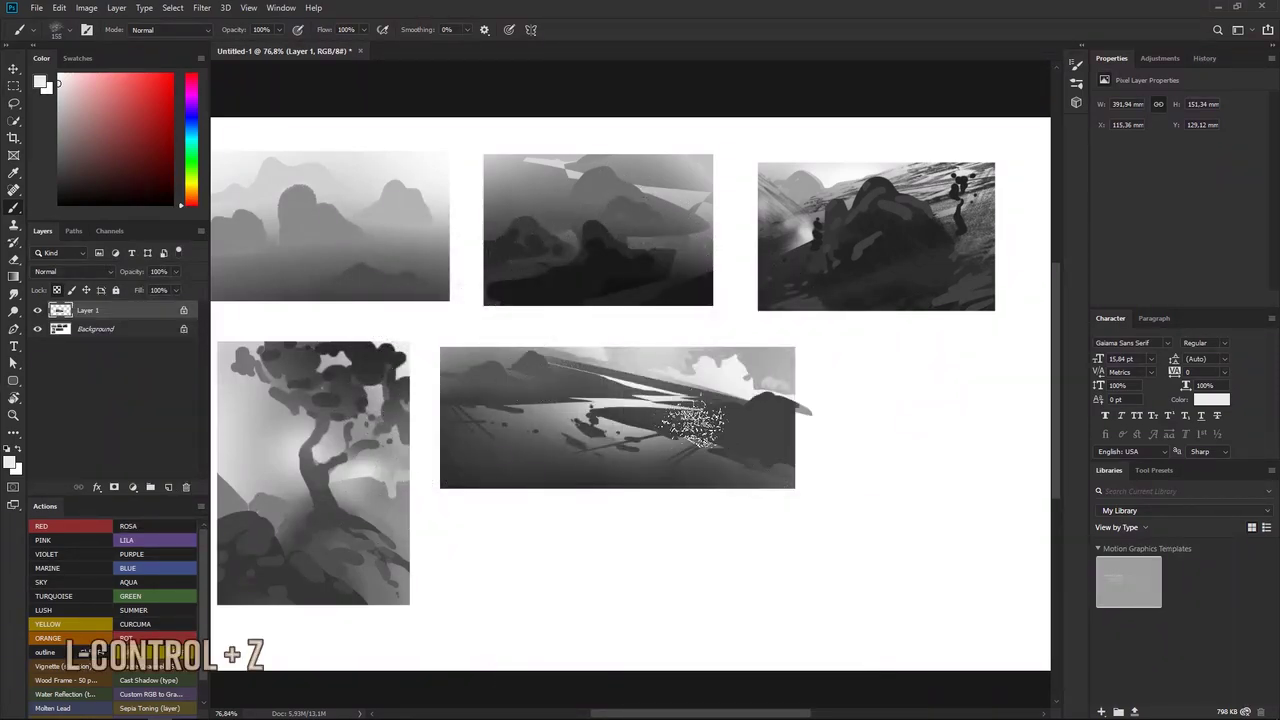
Step: Try the 199 px round brush reduced to 139 px on the landscape and undo the mark
right_click(610, 415)
left_click(628, 549)
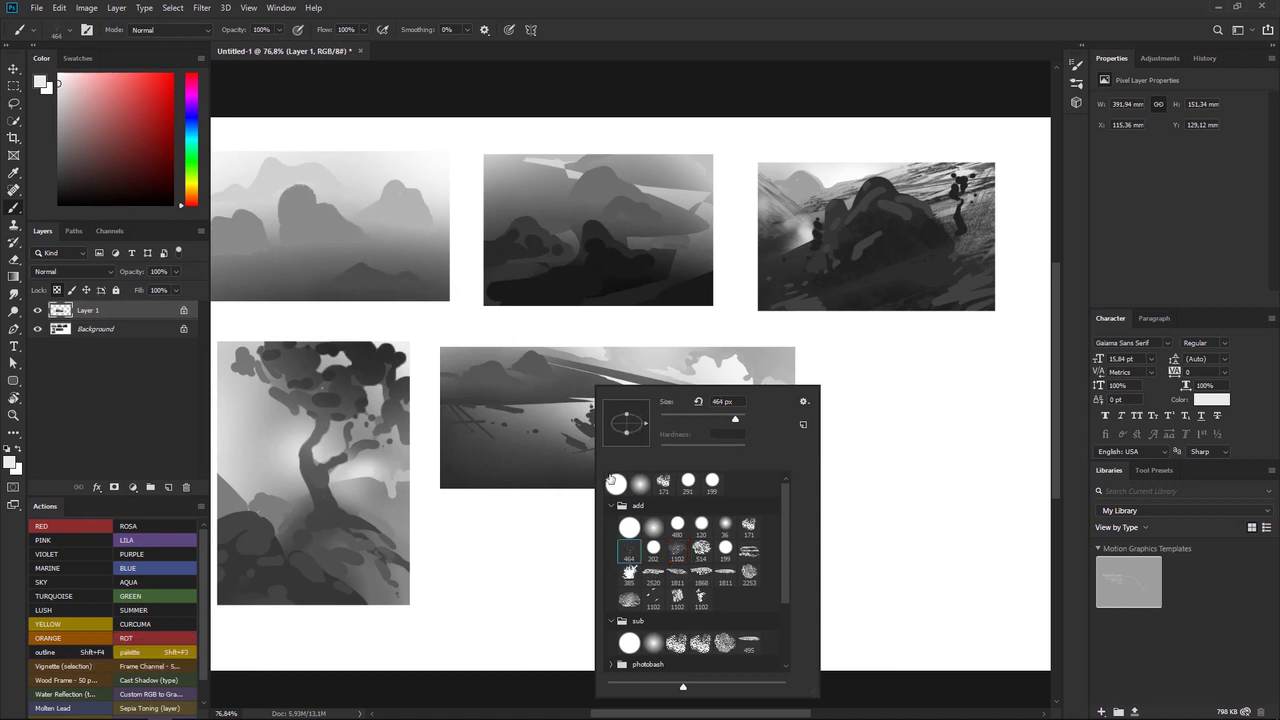
left_click(654, 549)
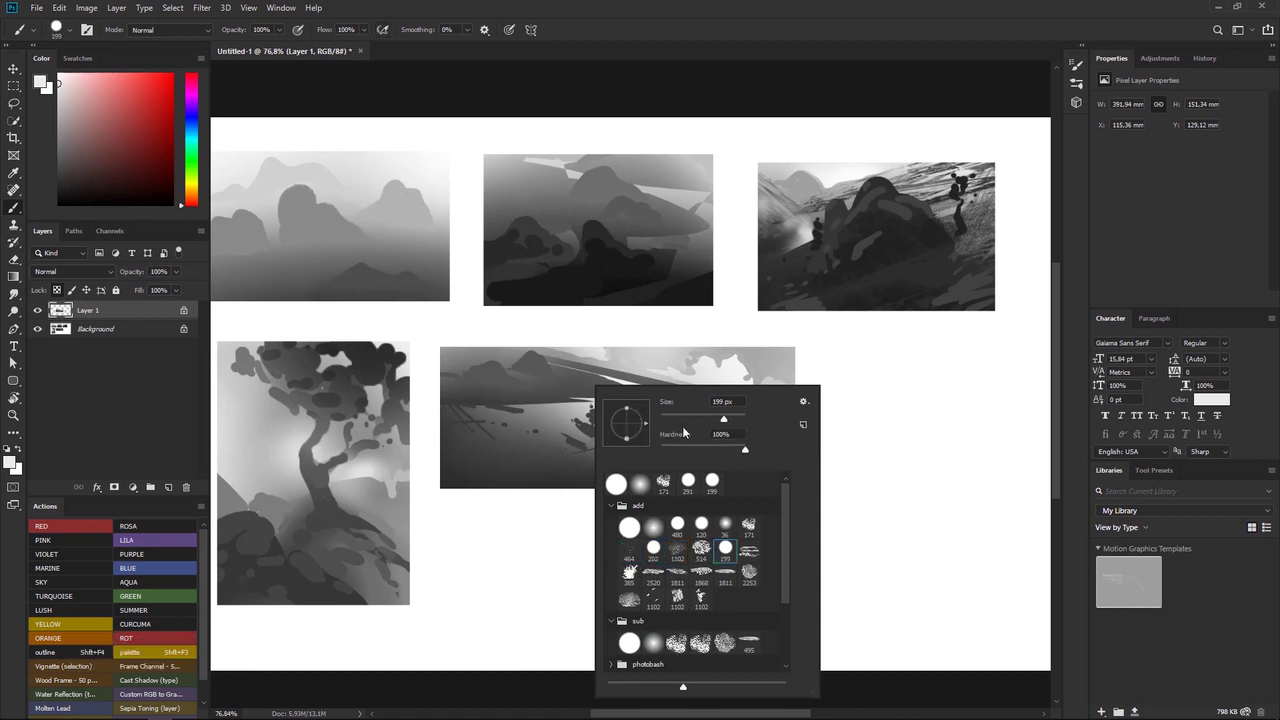
left_click(722, 401)
type("139")
left_click(541, 391)
key("ctrl+z")
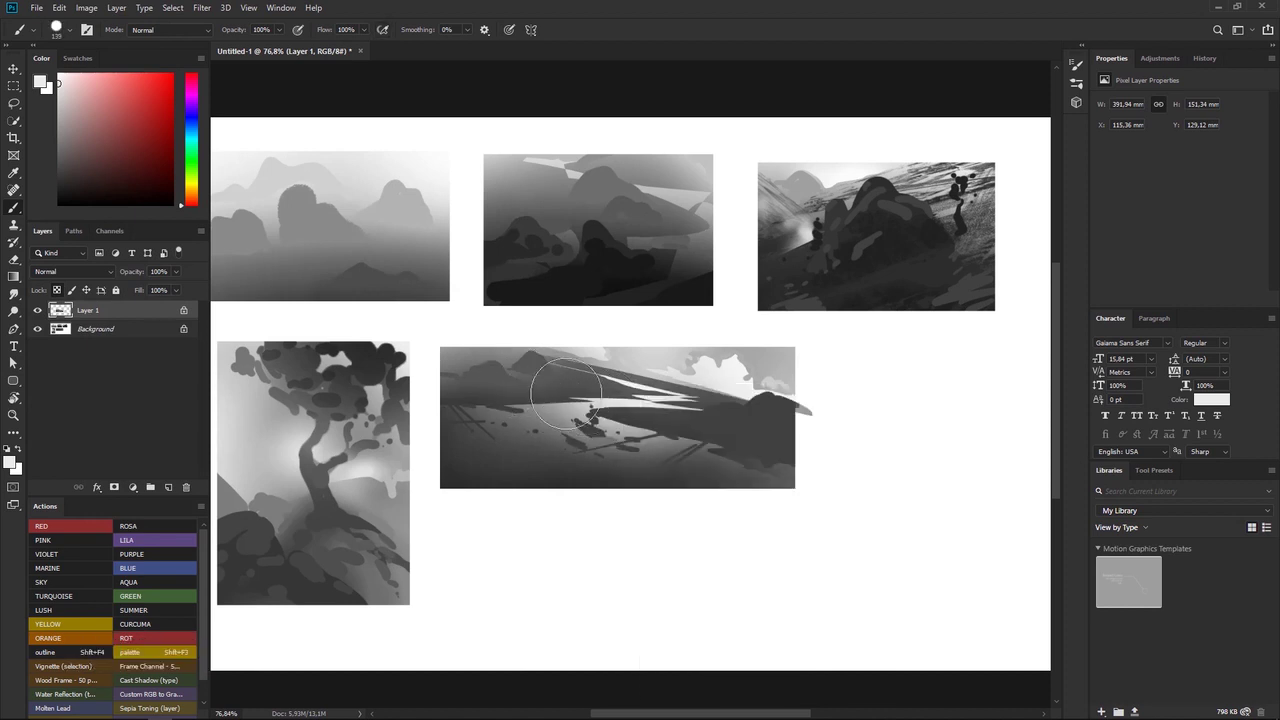
Step: Switch to the 202 px scattered round brush, reduce its size and undo the test marks
right_click(624, 396)
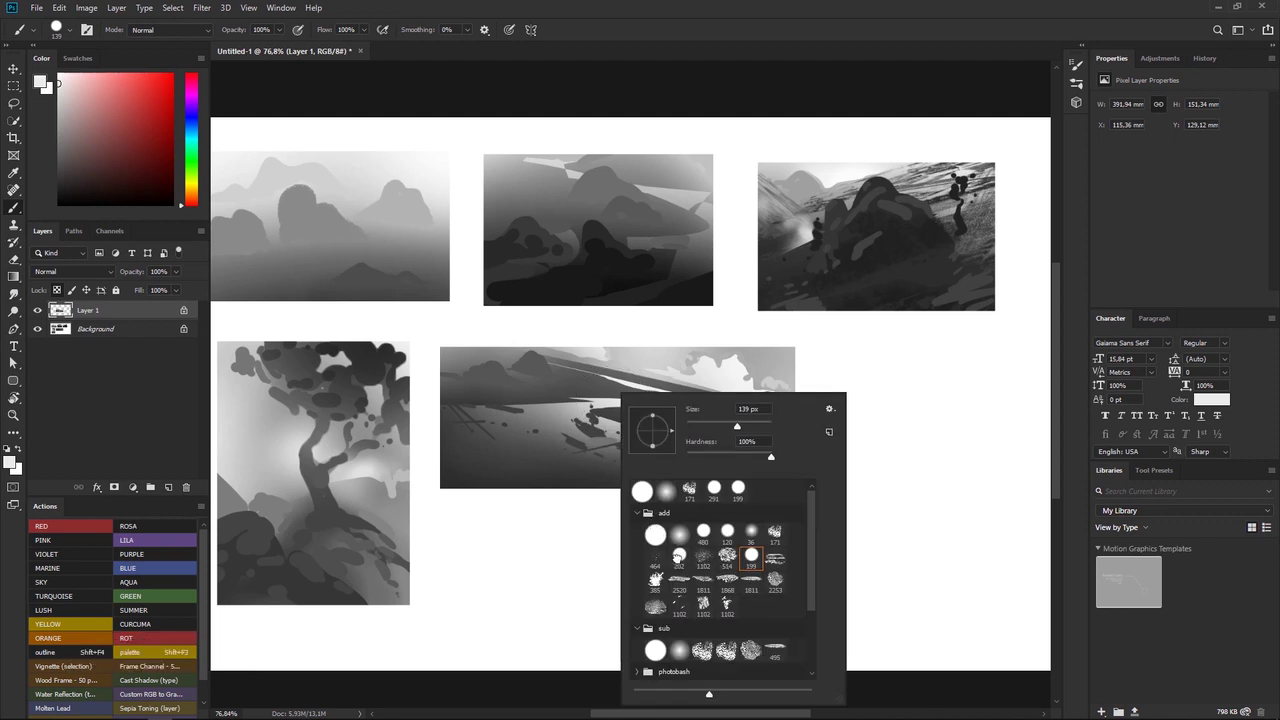
left_click(679, 555)
left_click(537, 420)
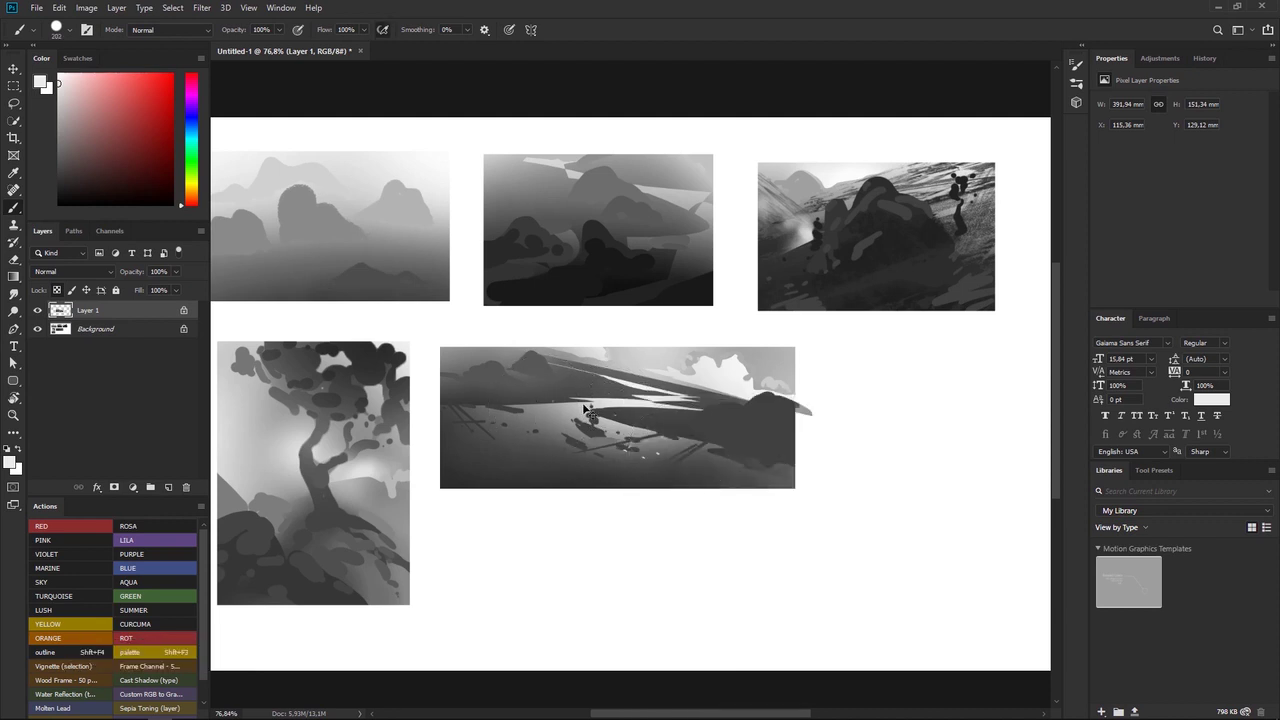
key("ctrl+z")
right_click(676, 411)
key("Return")
key("ctrl+z")
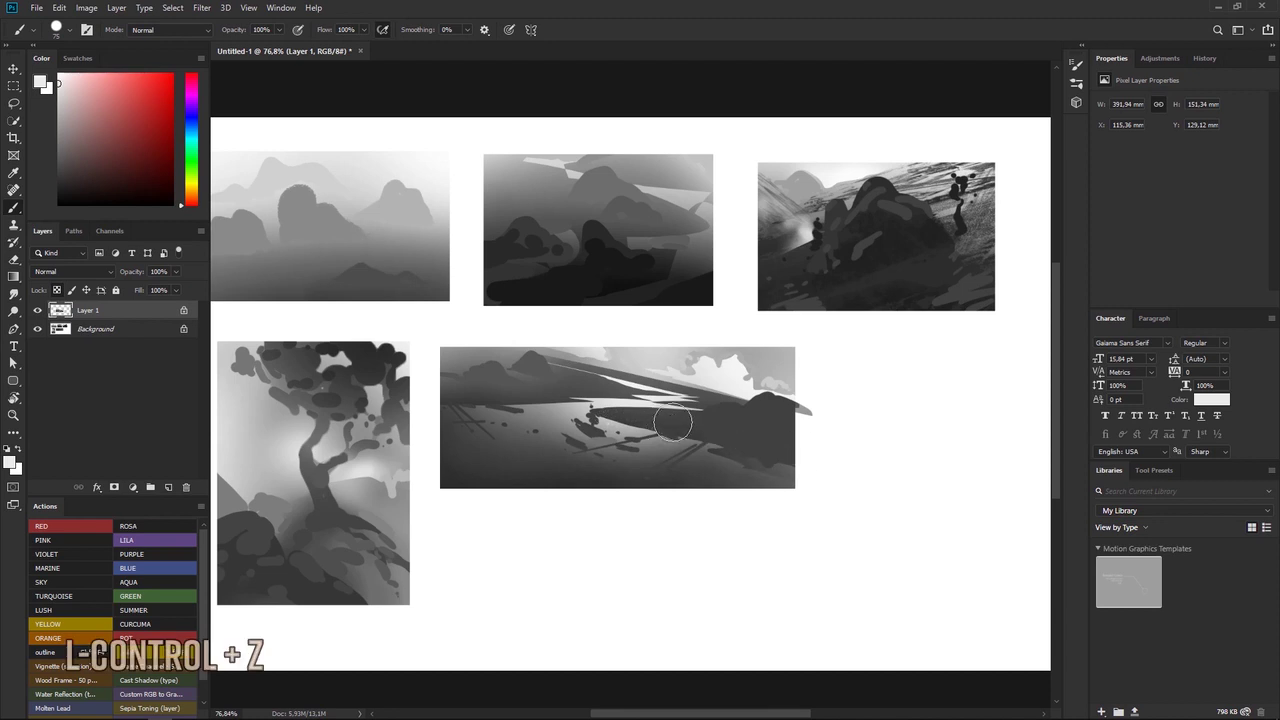
Step: Scatter tiny near-white speckles over the foreground bank and distant shore with the brush at 42 px and 32 px
left_click_drag(610, 412, 747, 431)
right_click(728, 427)
left_click_drag(648, 421, 717, 432)
right_click(717, 432)
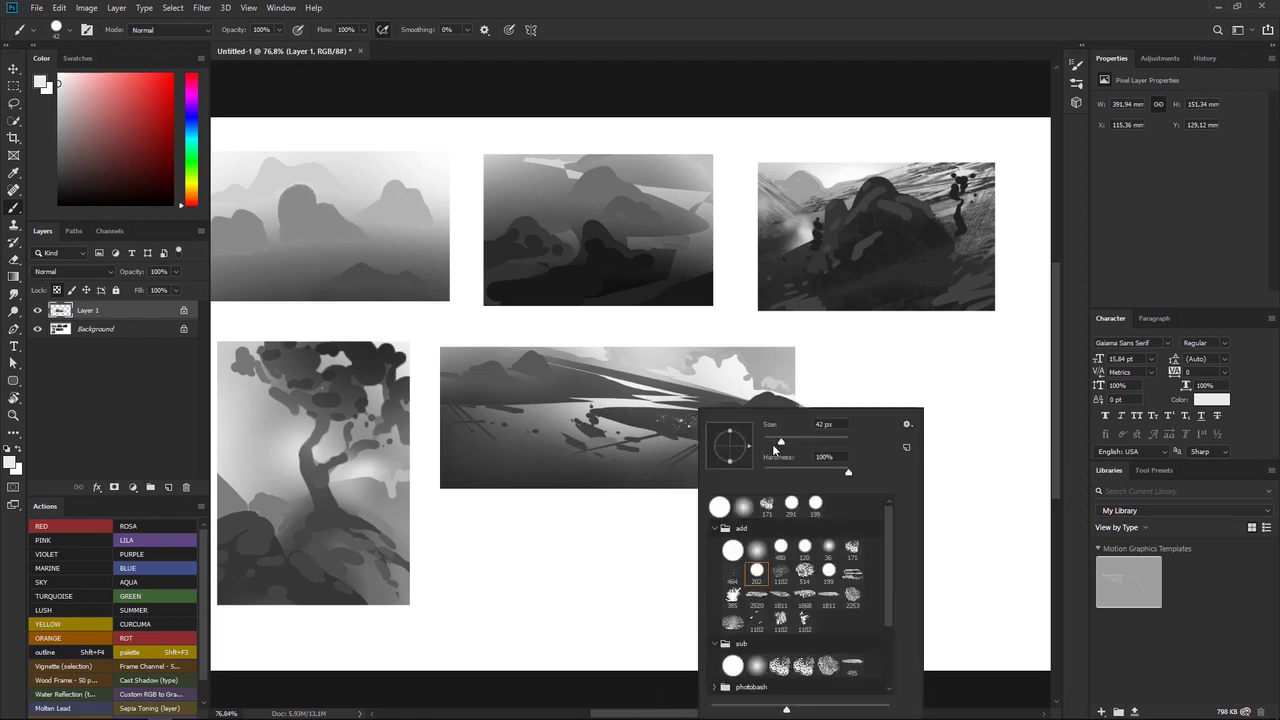
left_click(666, 423)
key("ctrl+z")
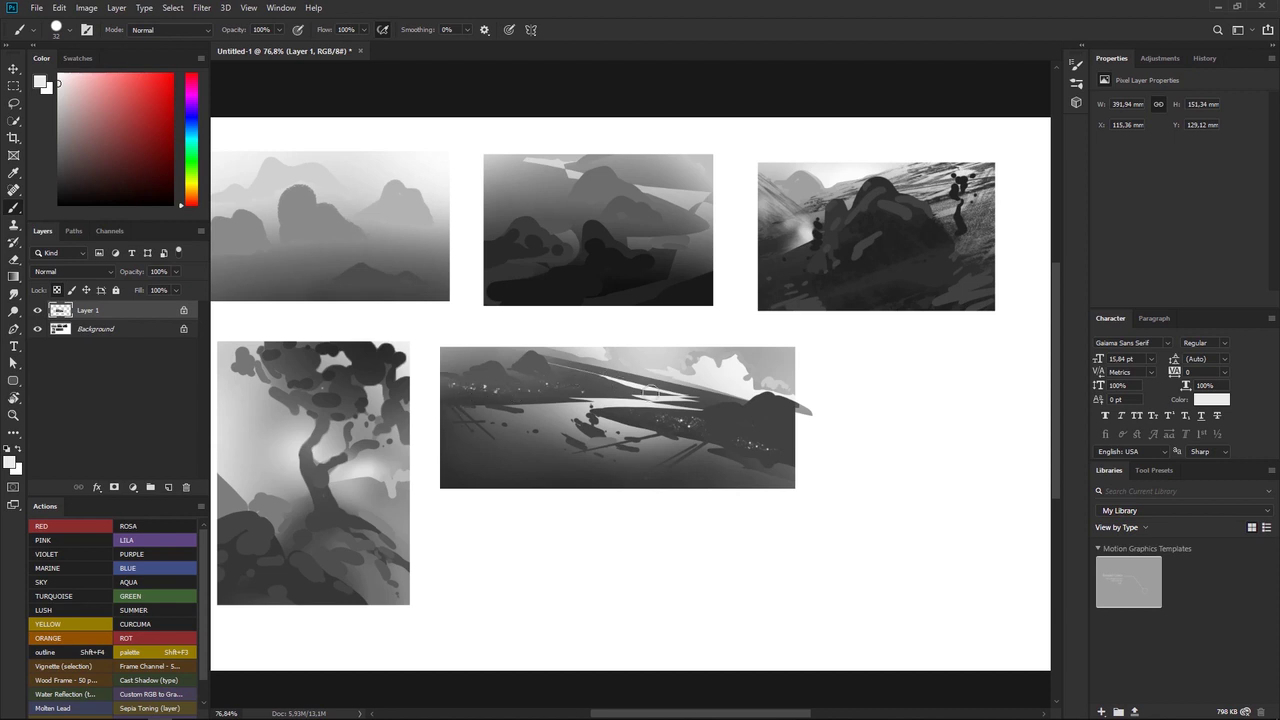
Step: Scatter speckles in sampled mid-greys over the sloping ridge and water, undoing unwanted strokes
left_click(572, 364, "alt")
key("ctrl+z")
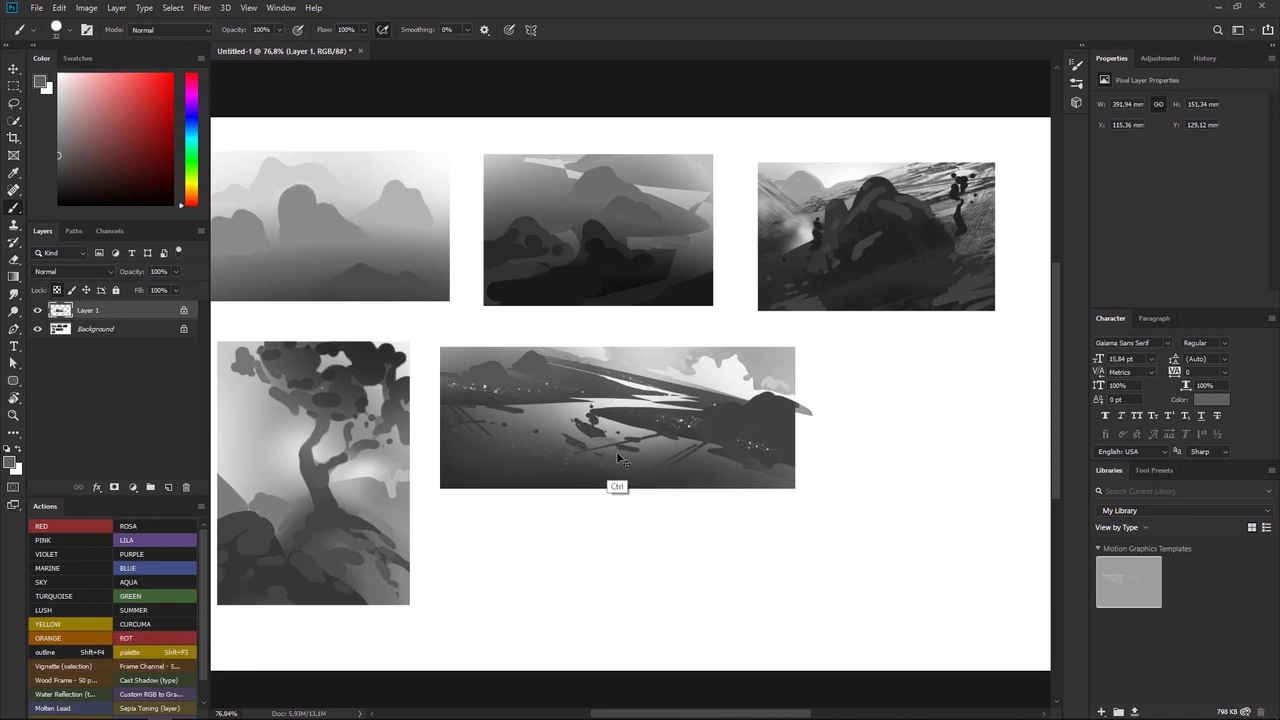
key("alt")
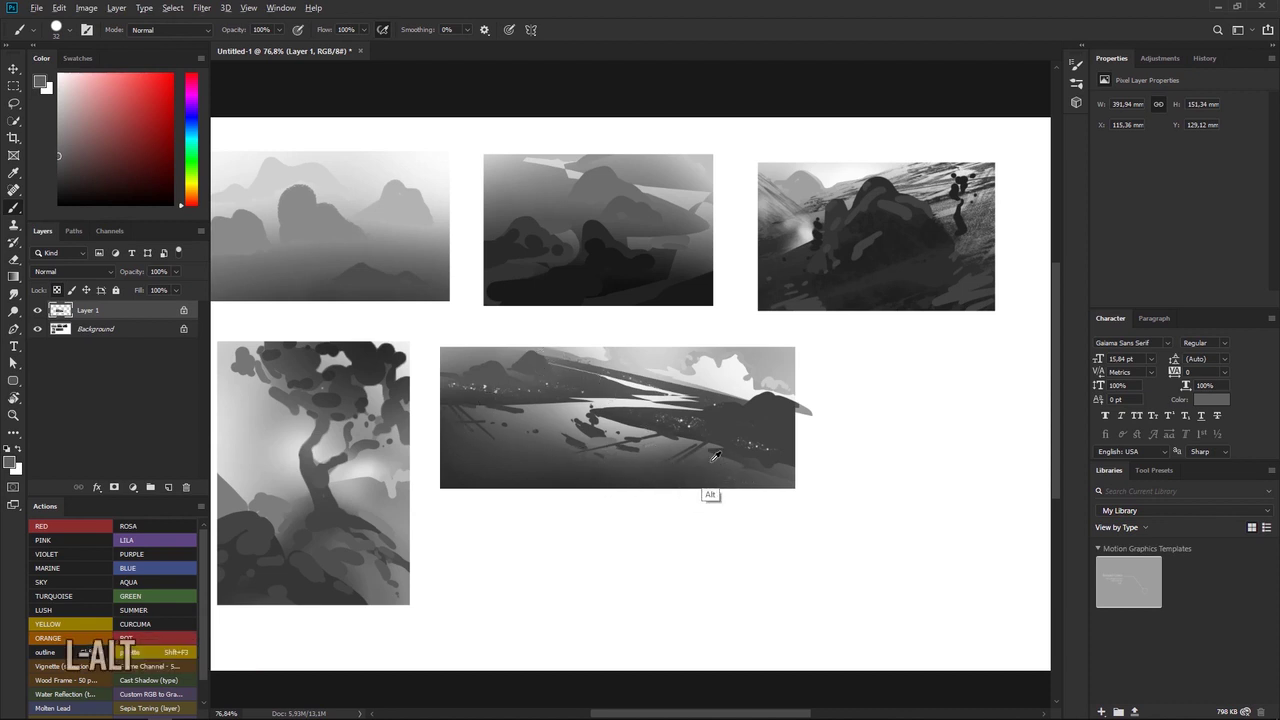
key("ctrl+space")
left_click_drag(536, 364, 547, 330)
key("ctrl")
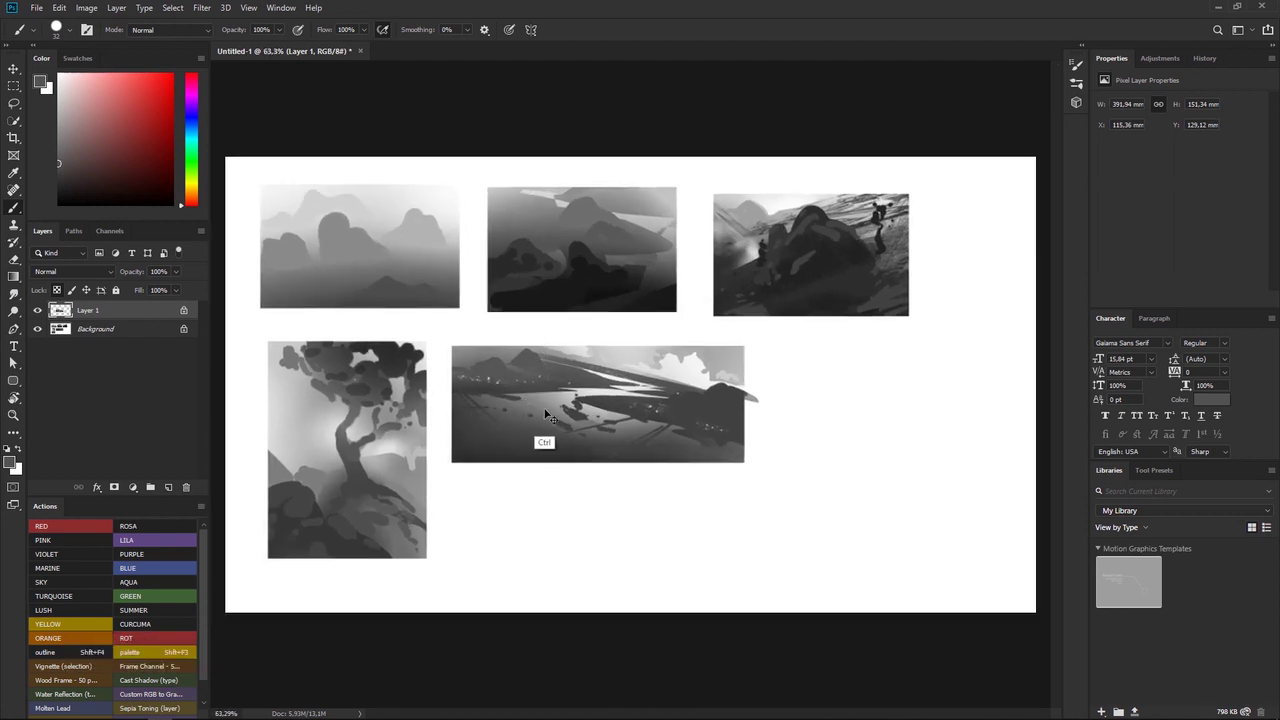
Step: Merge Layer 1 into the Background layer and cancel closing the document
key("ctrl+e")
key("ctrl+w")
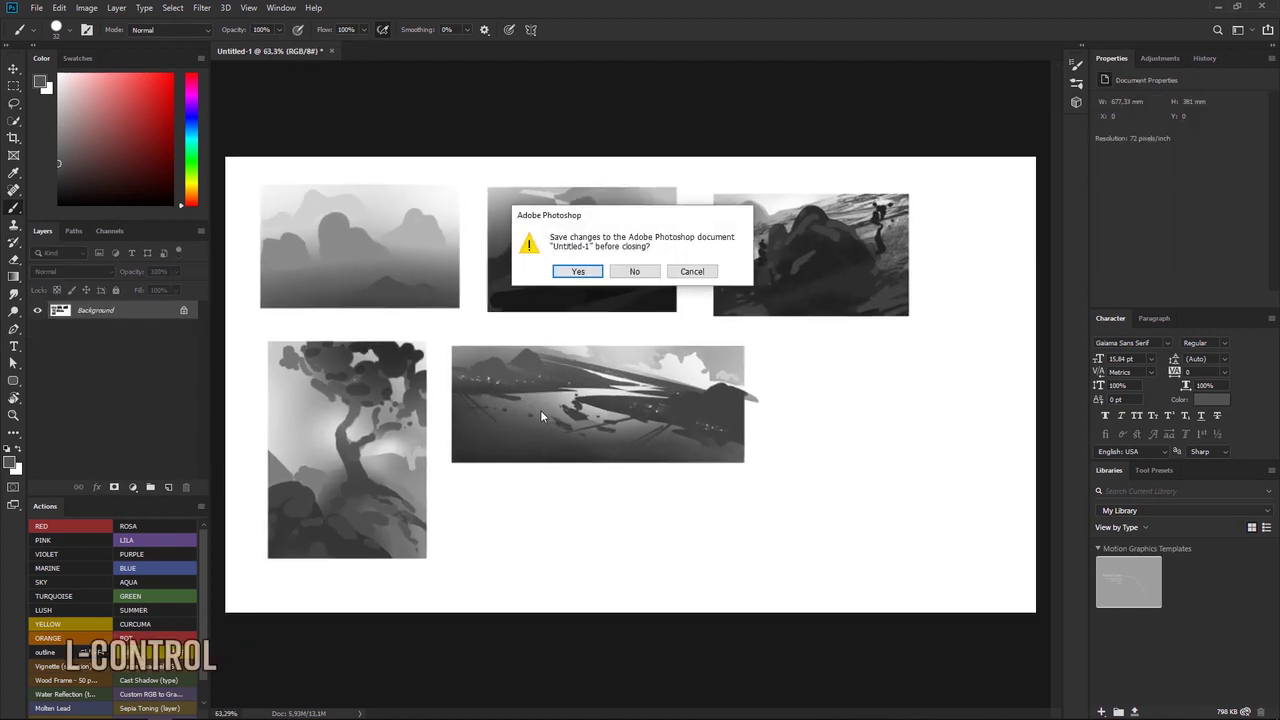
left_click(674, 278)
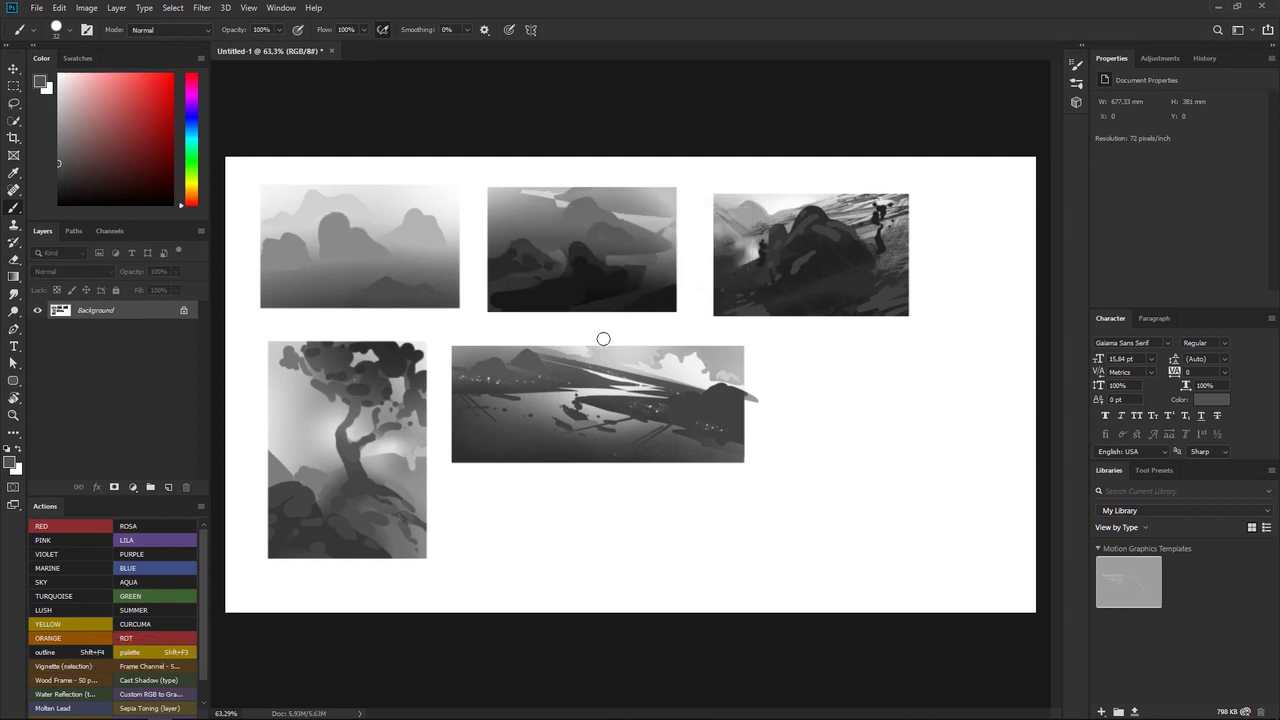
Step: Select the grey stroke overhanging the wide thumbnail's right edge with a rectangular marquee and try a Content-Aware fill
key("m")
left_click_drag(782, 364, 745, 432)
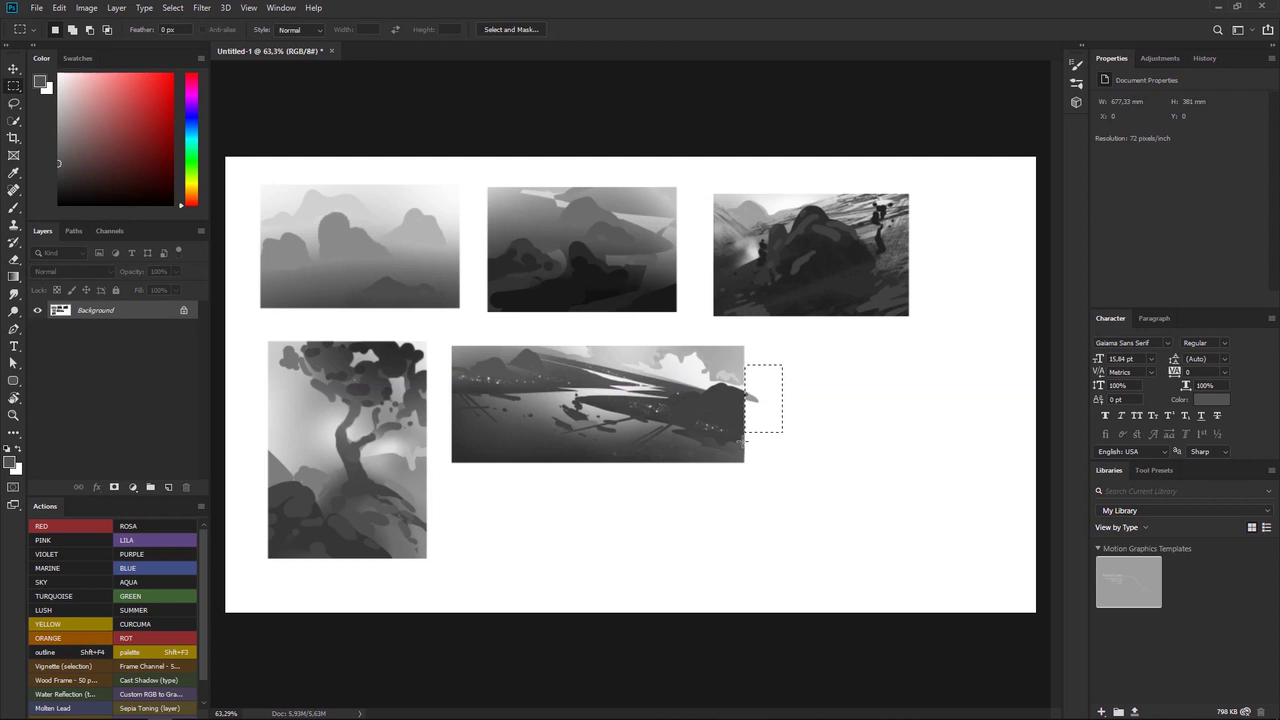
key("shift+F5")
key("Return")
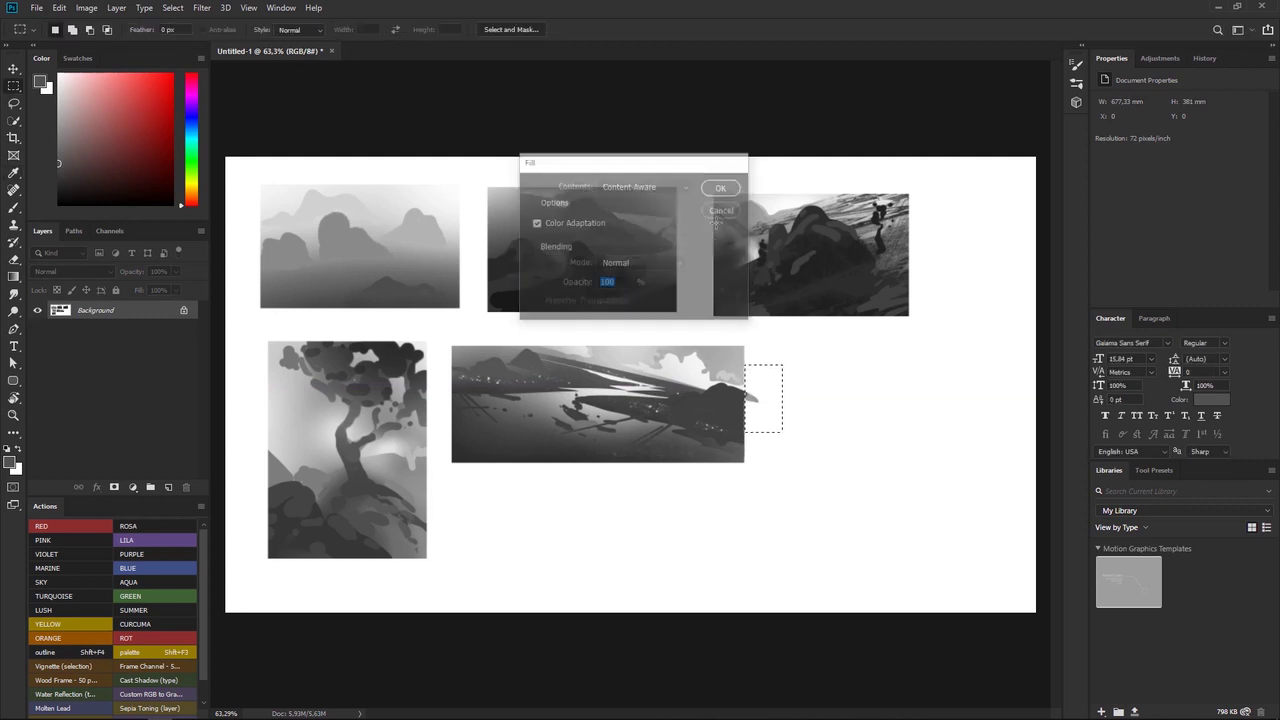
key("ctrl")
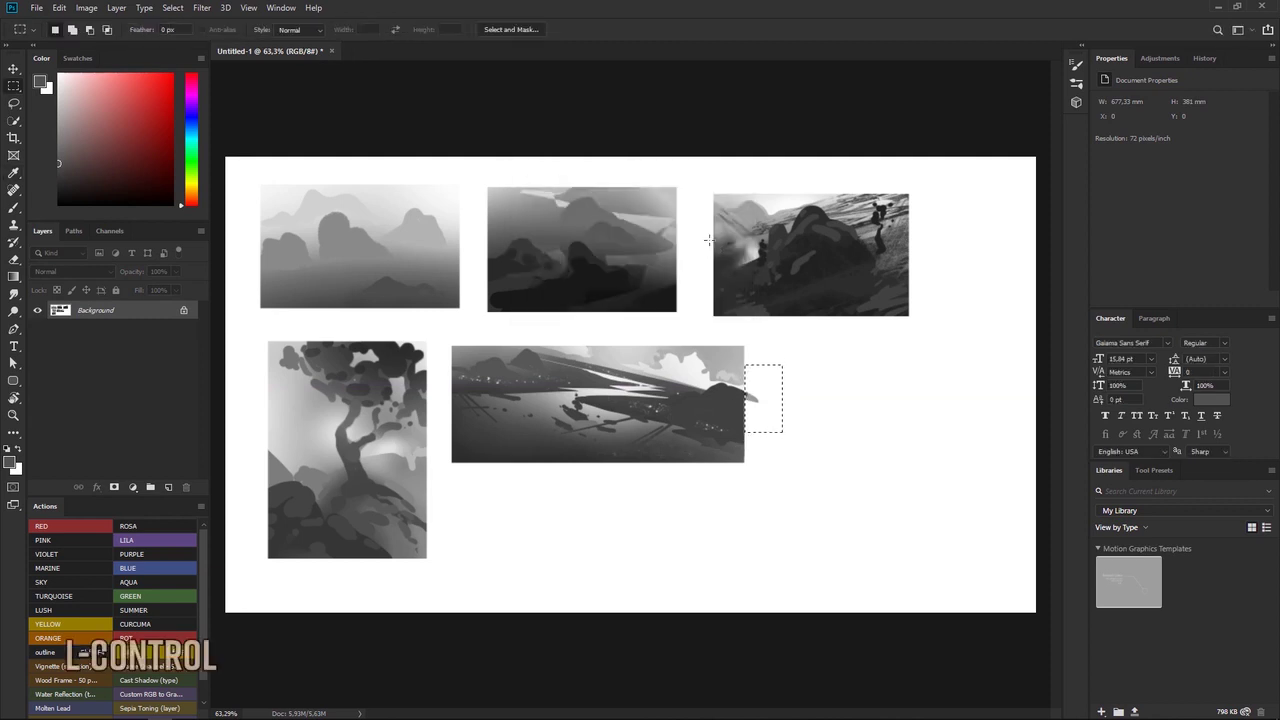